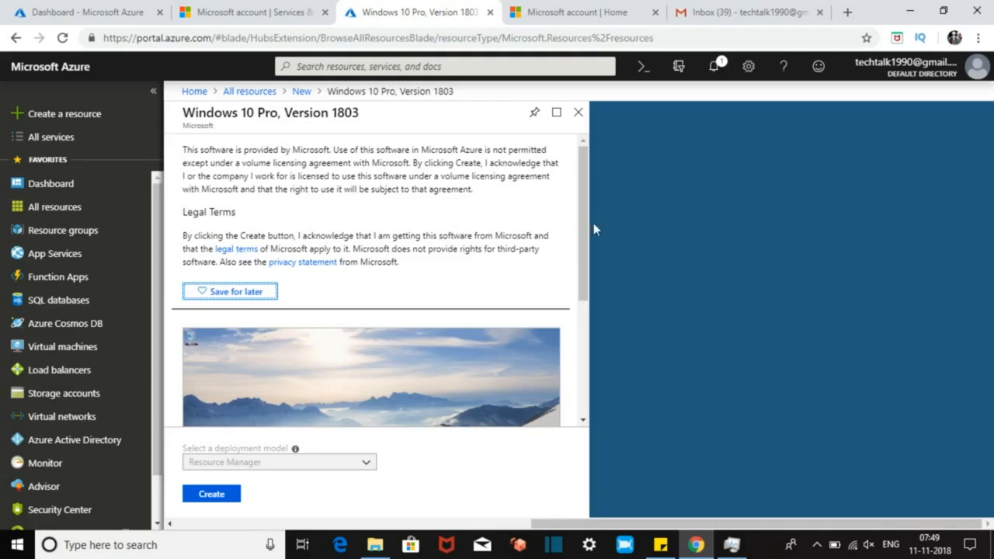
Step: Keep Resource Manager as the deployment model for the Windows 10 Pro, Version 1803 image
drag(588, 243, 597, 404)
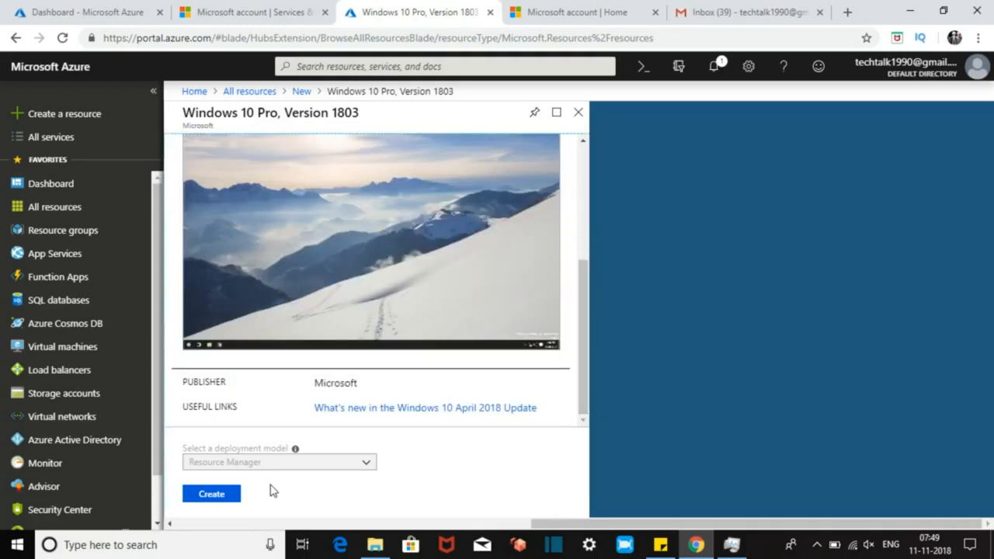
click(300, 465)
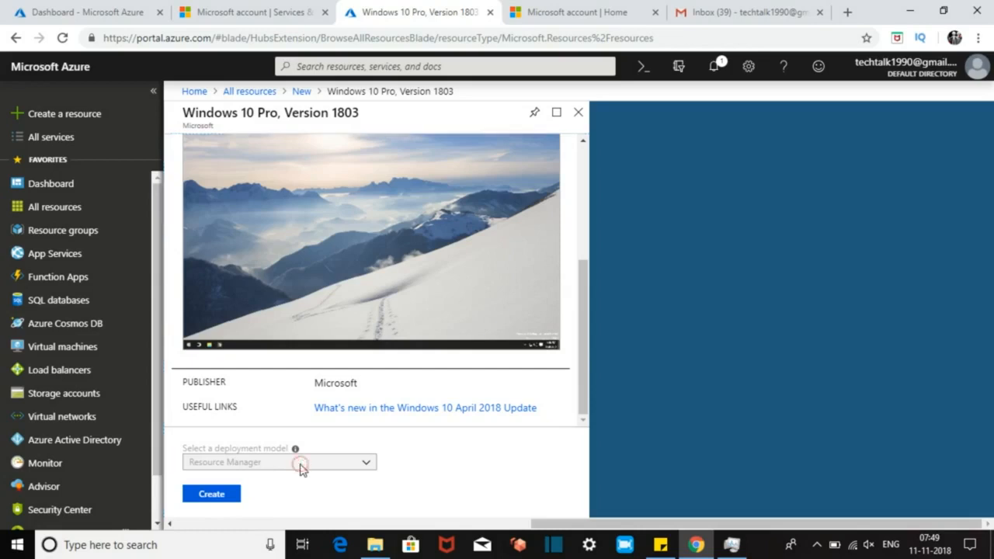
Step: Start the VM form and create a new resource group named WIND-CLIENT
click(207, 496)
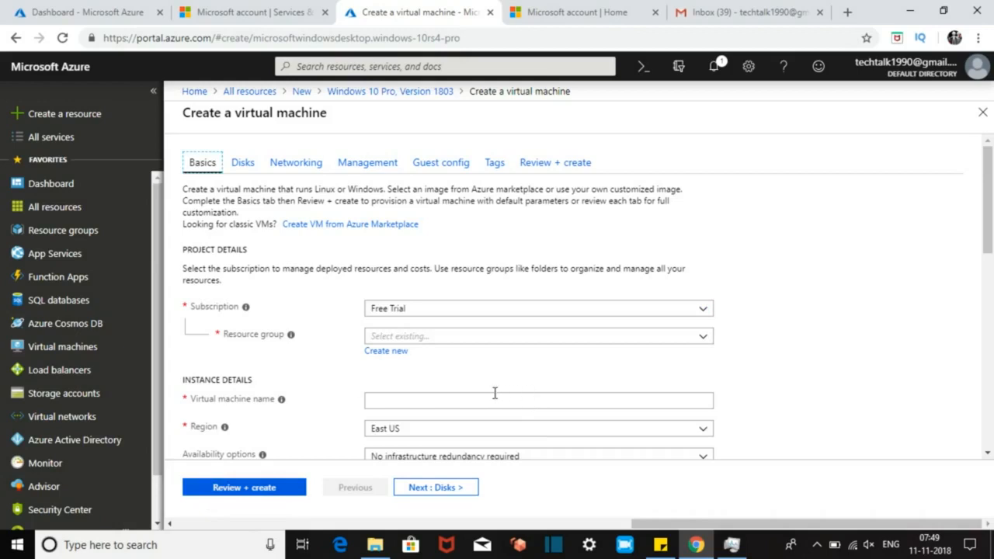
click(424, 336)
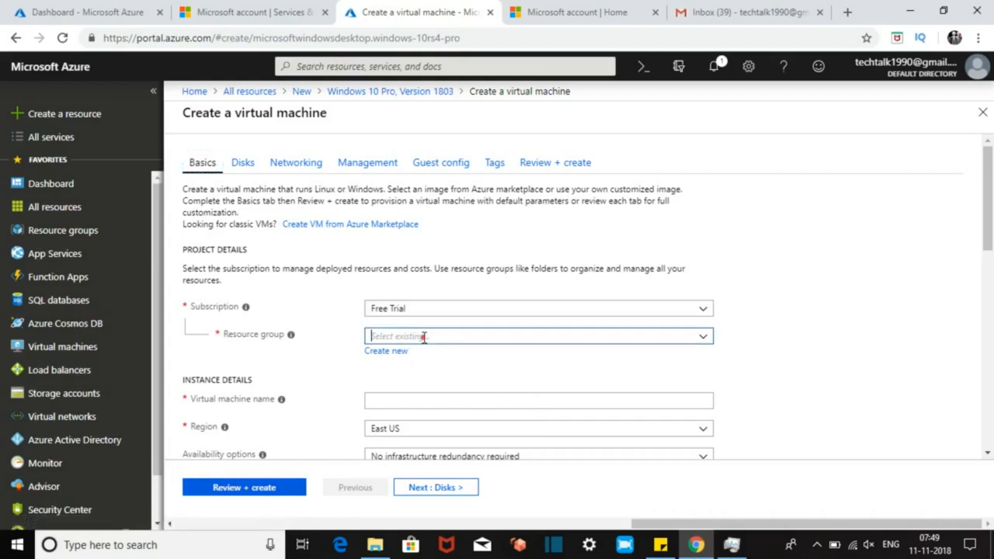
click(383, 353)
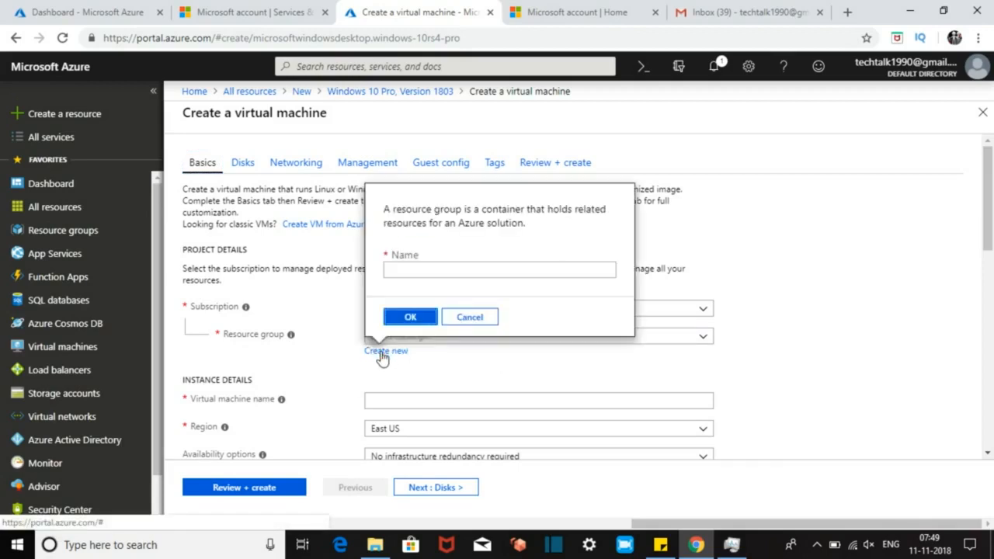
click(432, 273)
text(WIND)
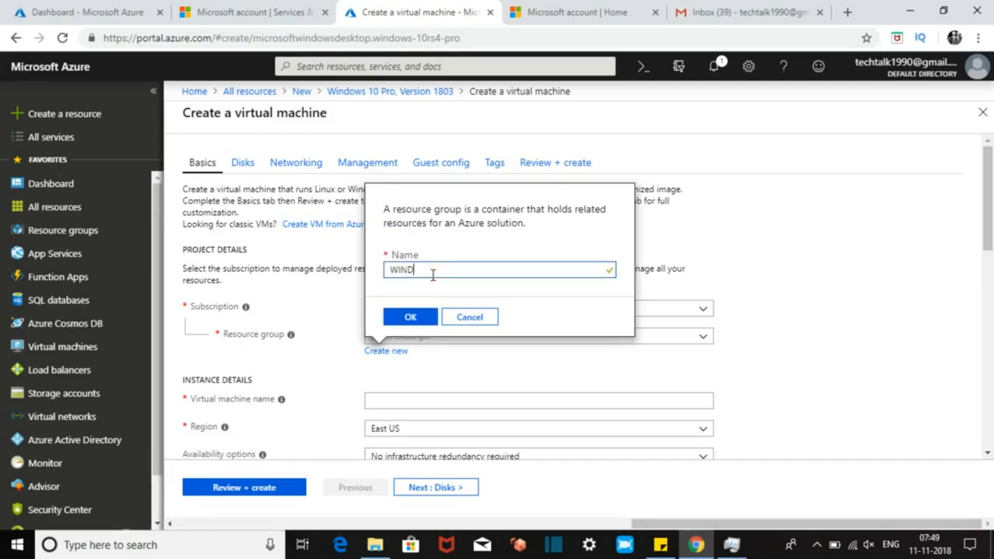
text(-CLIENT)
click(414, 316)
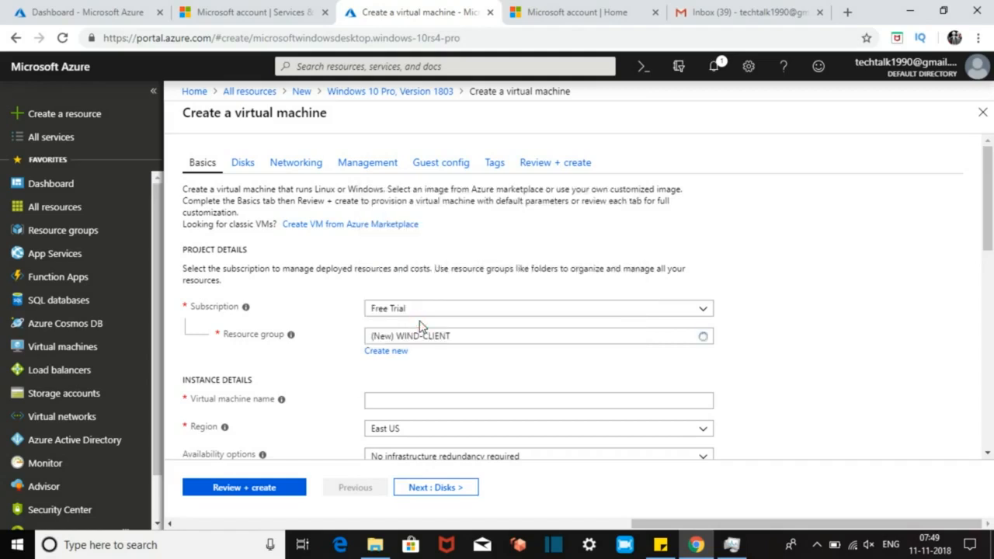
click(402, 399)
Step: Enter the VM name, correcting 'WINDOWS 10' to the valid 'WINDOWS-10'
text(WINDOWS)
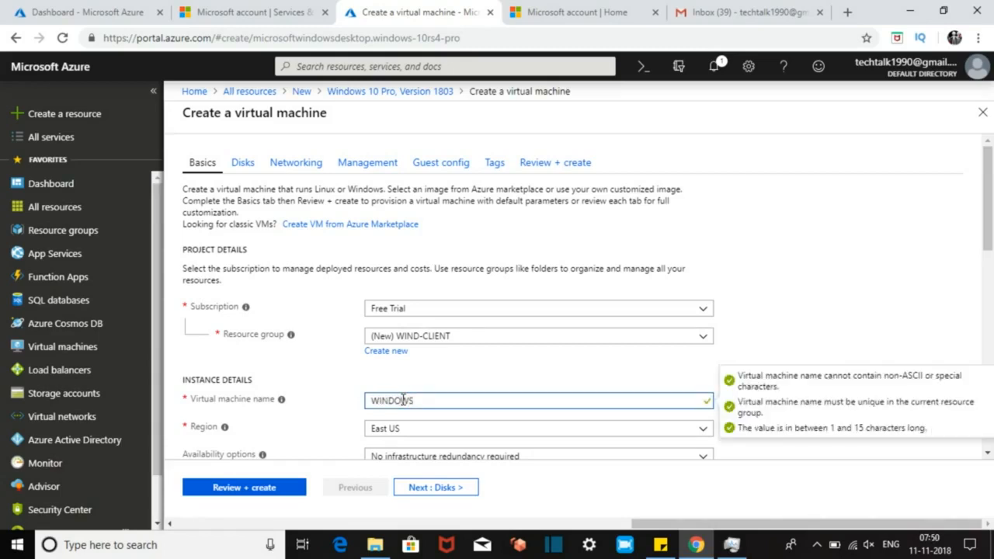
text( 1))
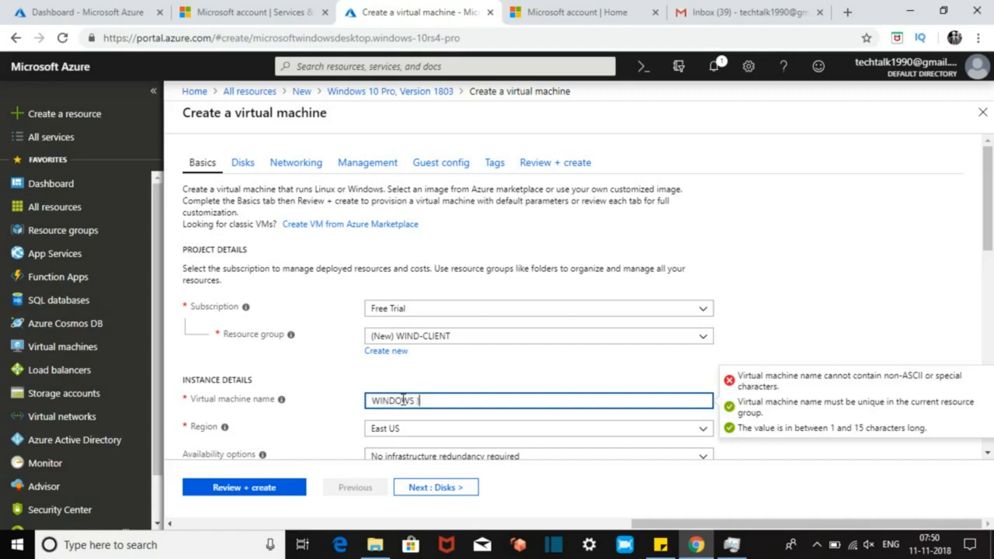
text( 10)
drag(989, 216, 989, 234)
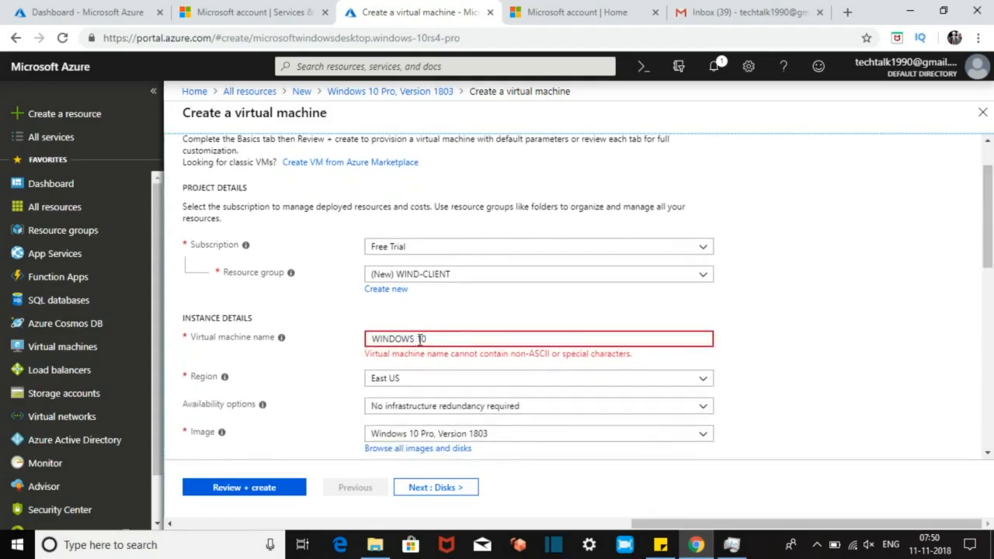
click(420, 340)
click(419, 340)
key(BackSpace)
text(_)
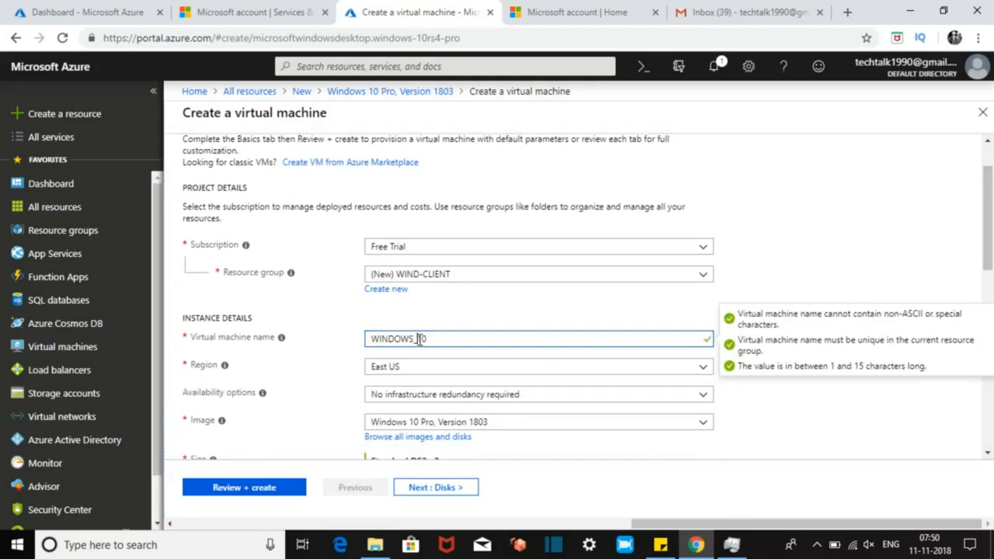
key(BackSpace)
text(-)
click(829, 268)
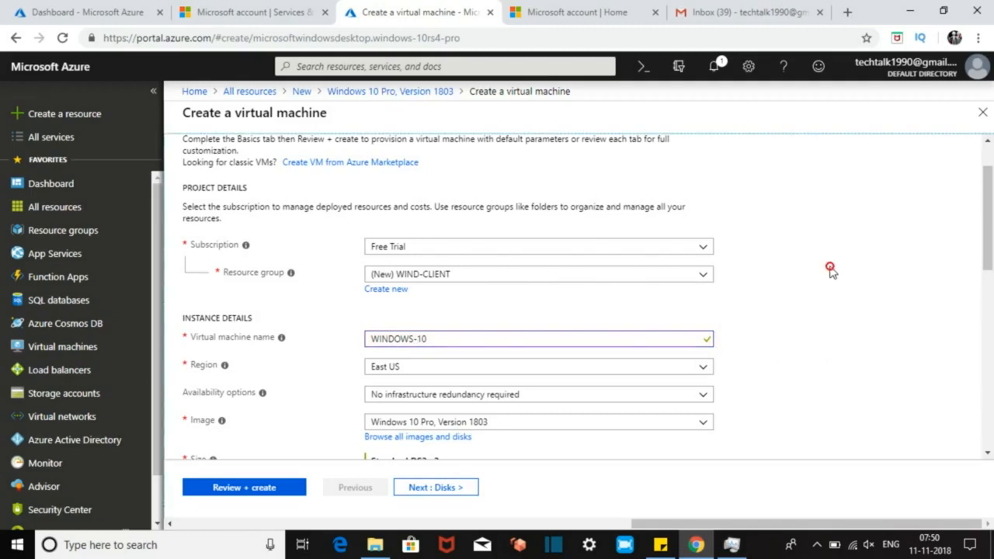
Step: Choose South India as the region and keep No infrastructure redundancy required
click(427, 368)
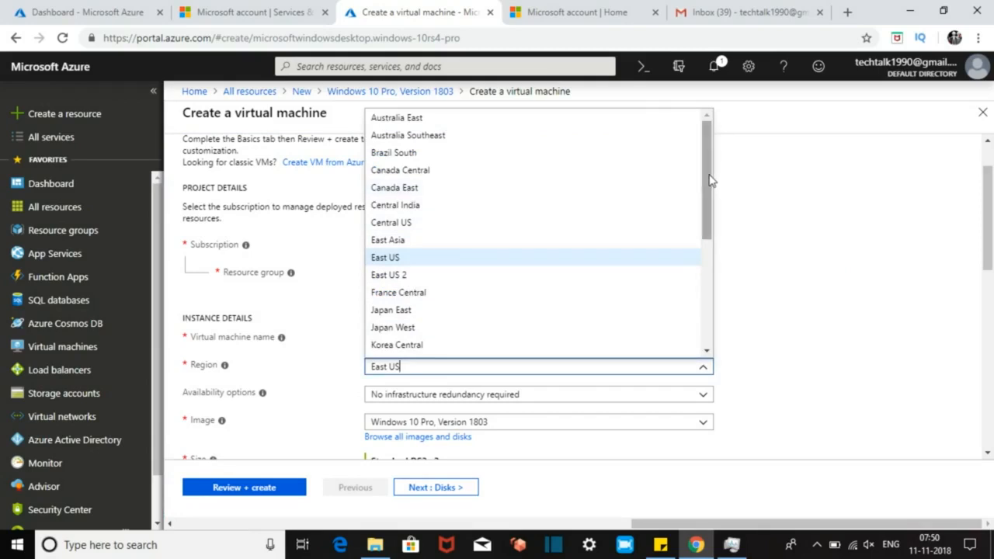
drag(707, 181, 704, 273)
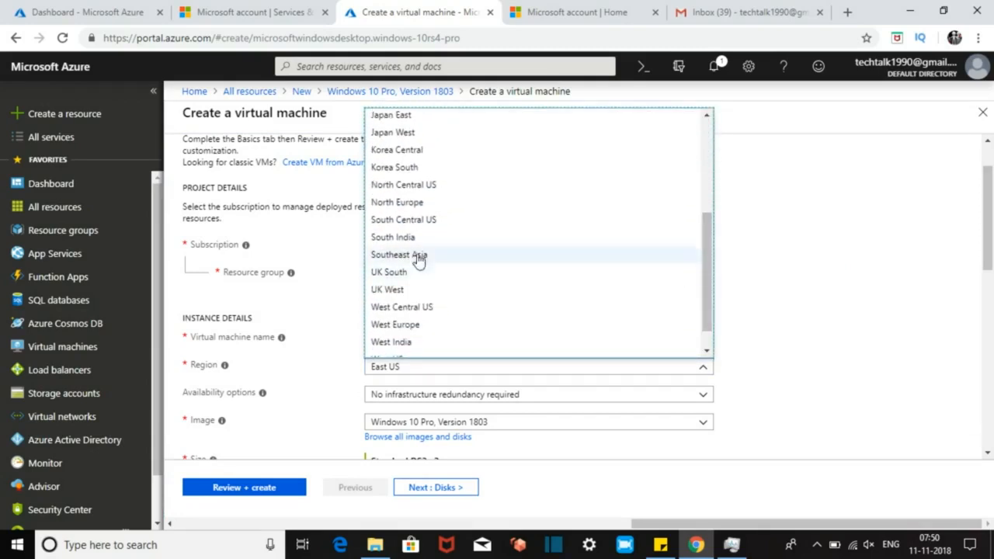
click(375, 241)
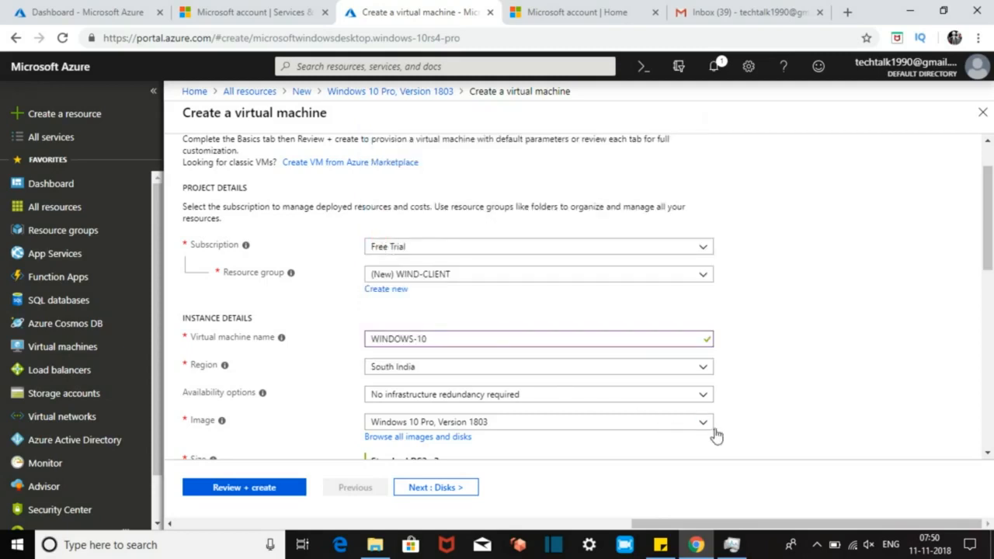
click(703, 398)
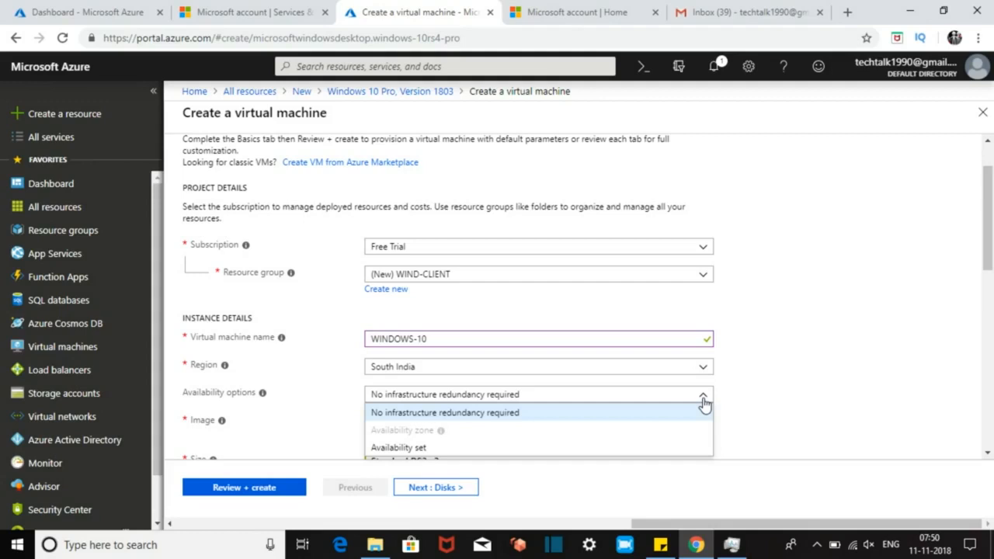
click(703, 402)
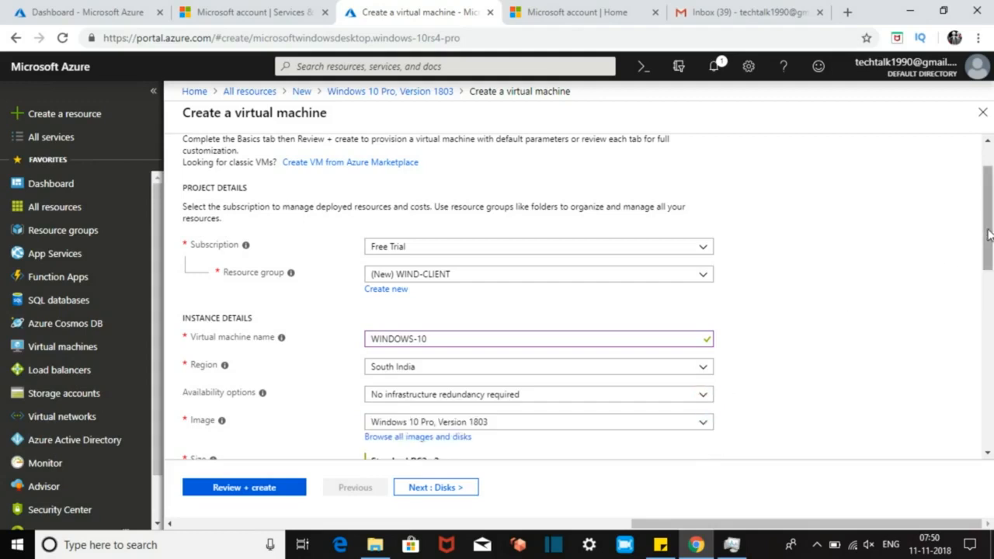
drag(989, 235, 990, 308)
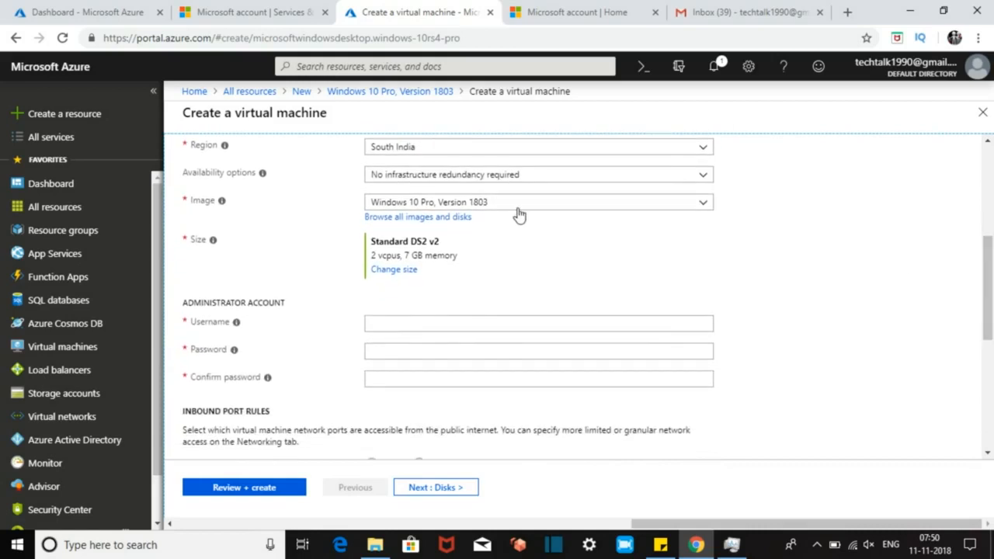
click(387, 269)
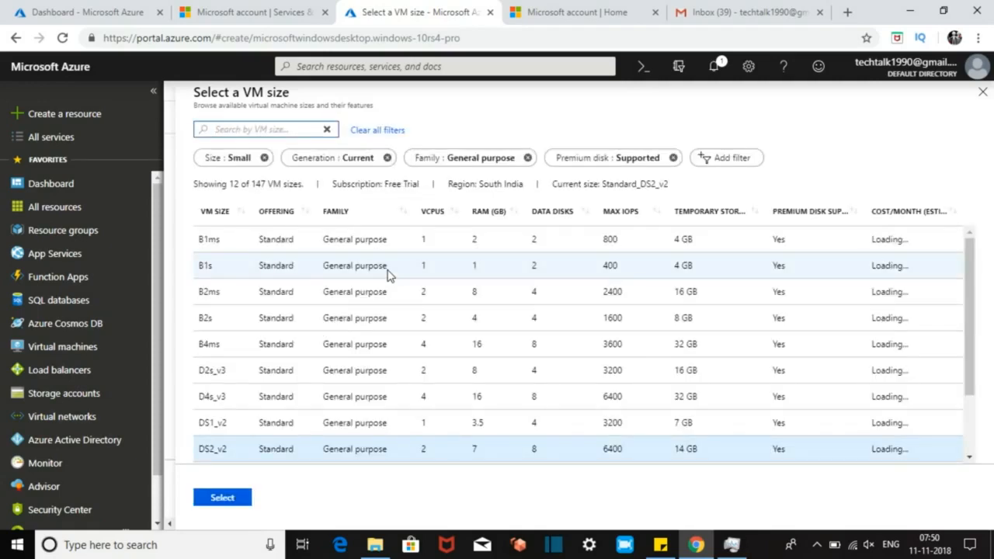
mouse_move(677, 548)
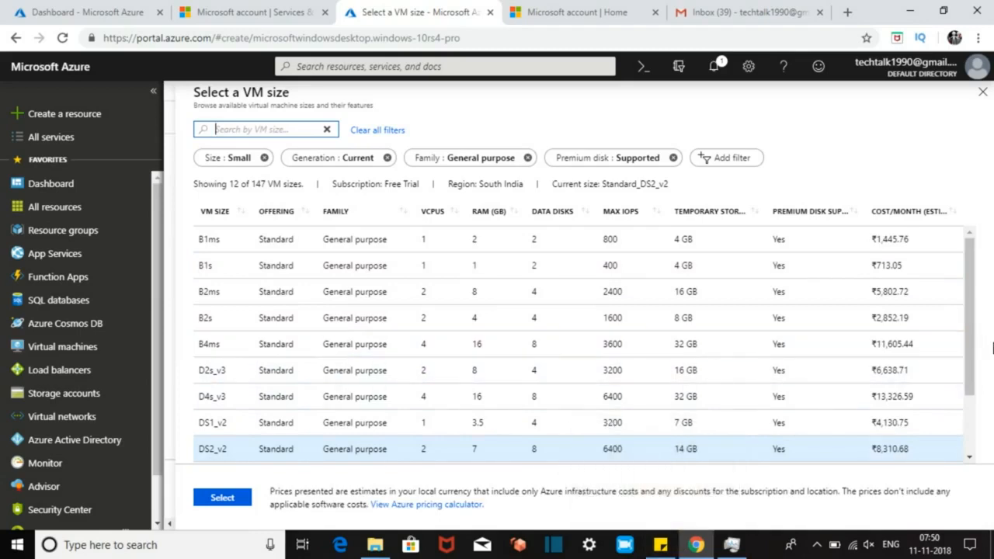
mouse_move(970, 314)
mouse_down()
mouse_move(978, 383)
mouse_move(980, 305)
mouse_up()
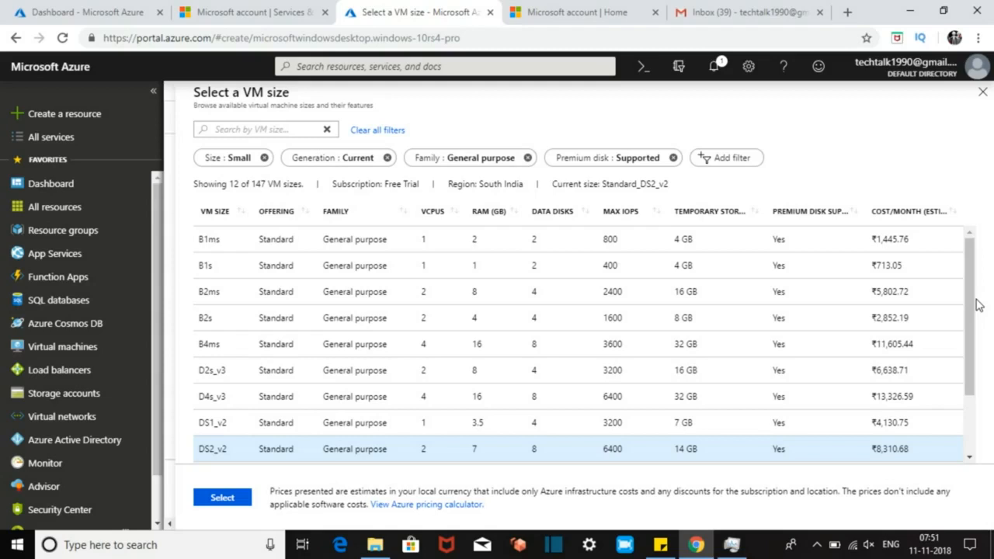
click(225, 499)
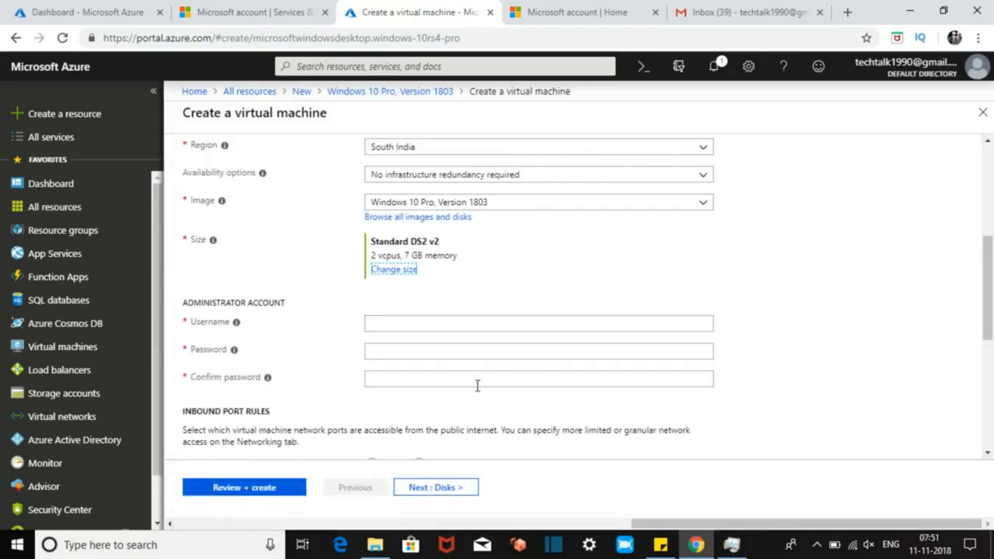
Step: Enter the administrator username for the VM
click(431, 329)
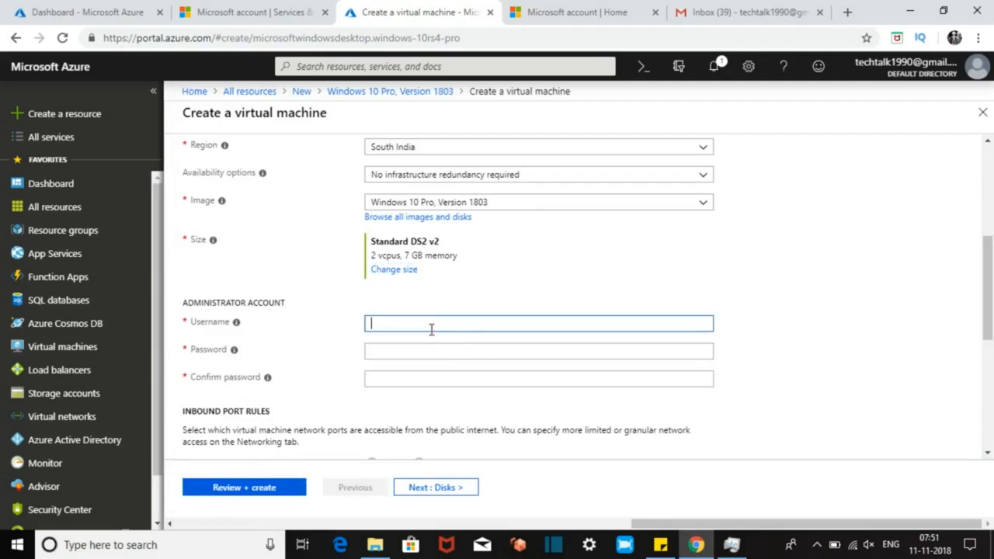
text(adminis)
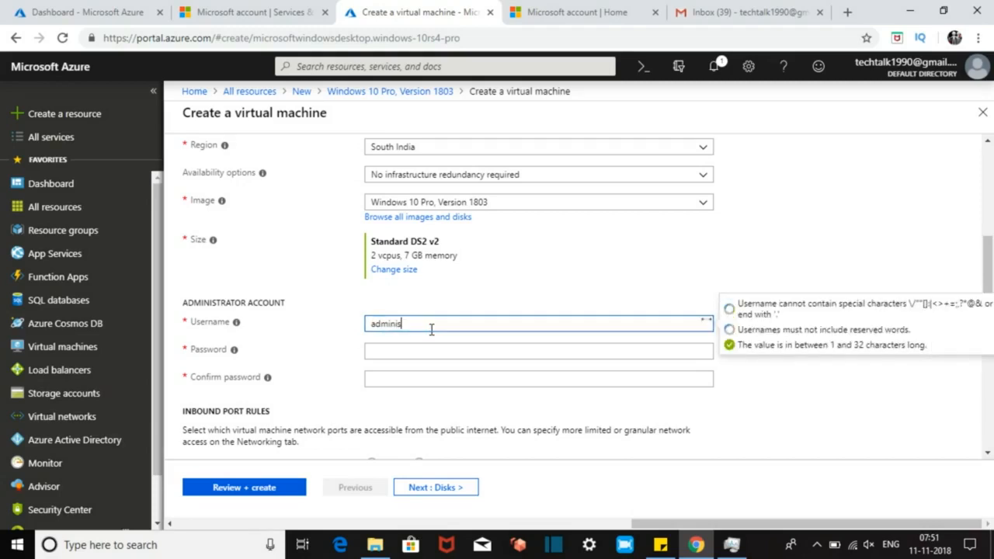
text(trator)
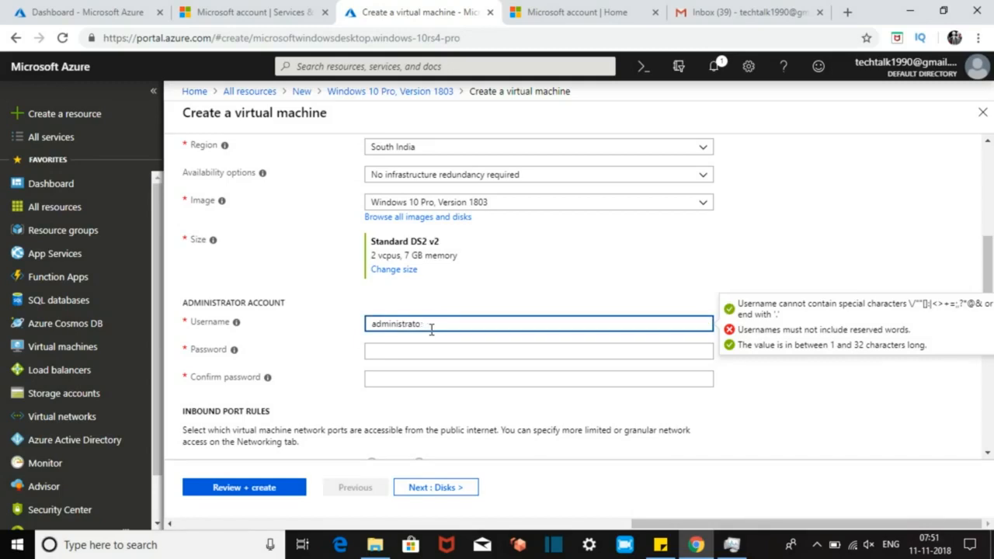
key(BackSpace)
key(BackSpace)
key(BackSpace)
key(BackSpace)
key(BackSpace)
key(BackSpace)
key(BackSpace)
key(BackSpace)
key(BackSpace)
key(BackSpace)
key(BackSpace)
key(BackSpace)
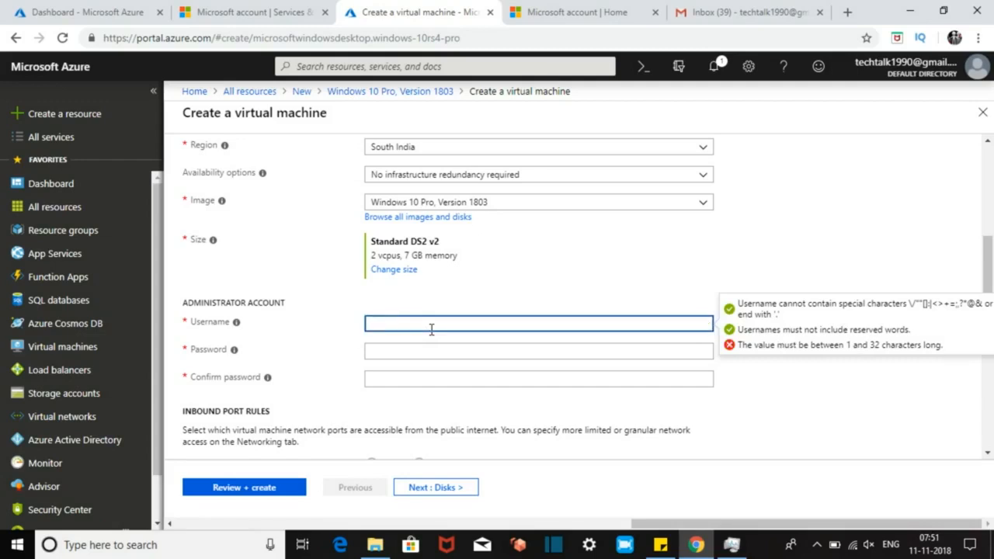
text(admin)
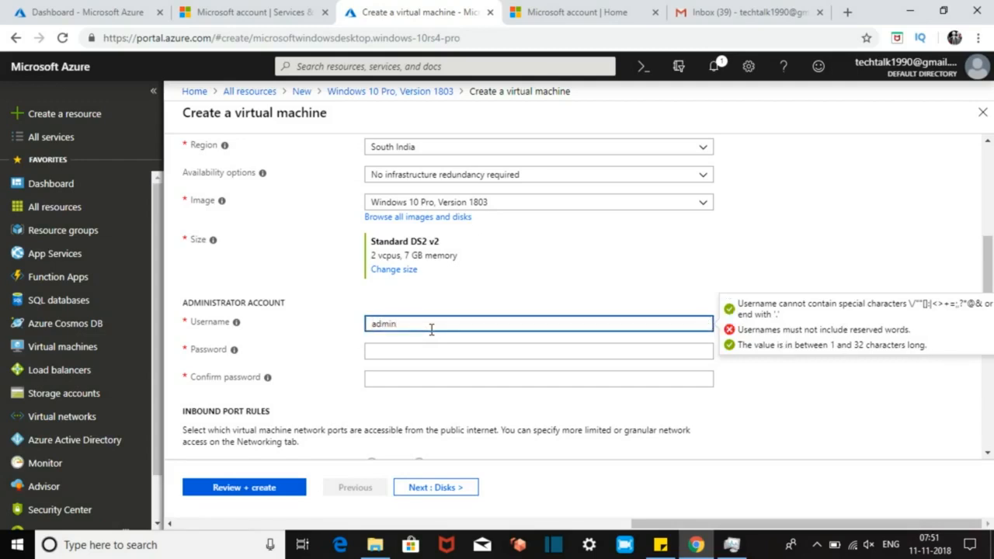
key(Left)
text(Tech)
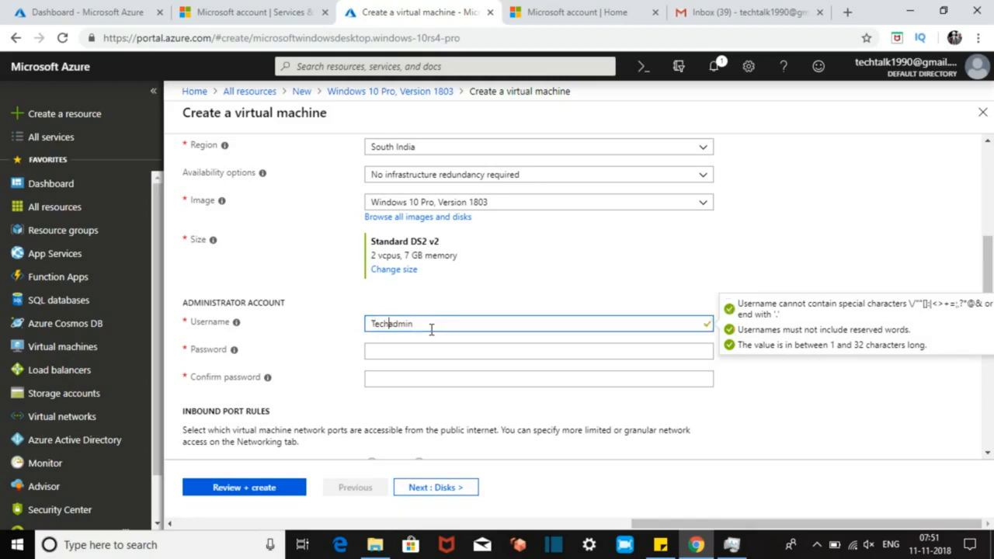
Step: Set the administrator password and enter it again to confirm
click(393, 349)
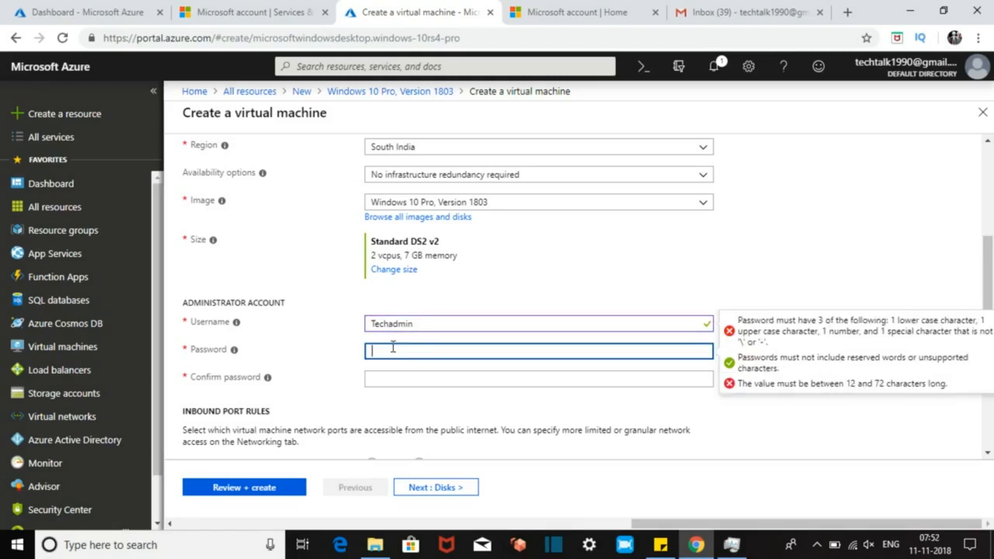
text(•••••••••••••)
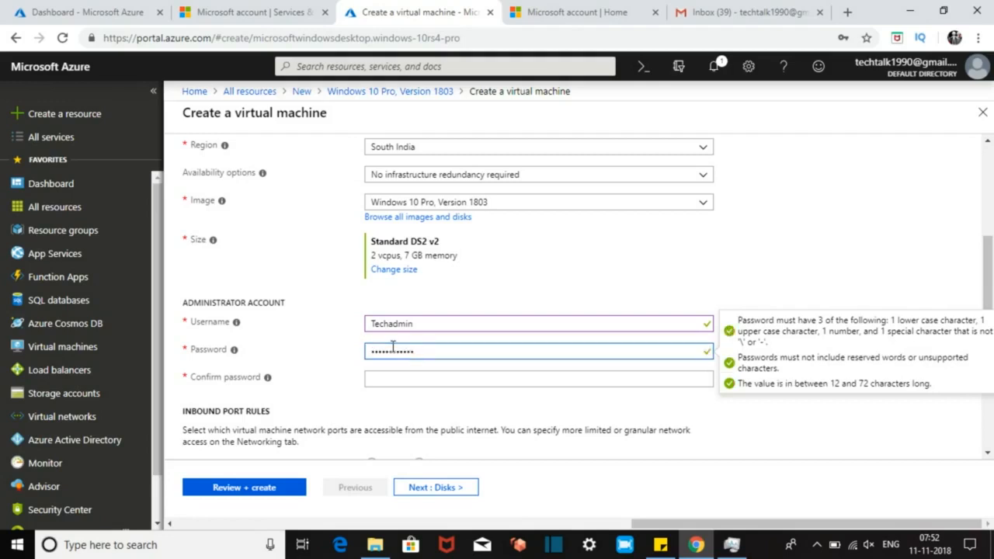
key(BackSpace)
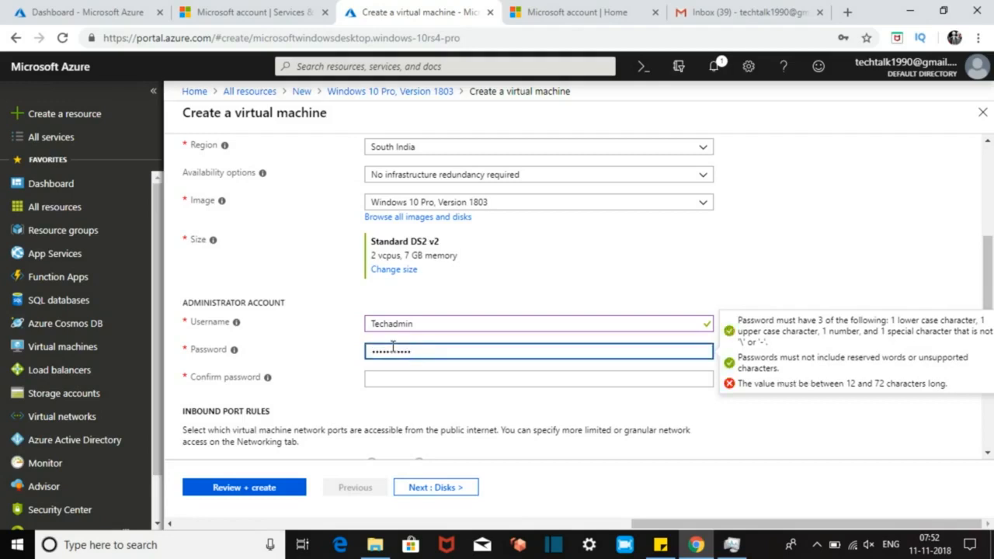
key(ctrl+a)
key(BackSpace)
text(•••••••••••••)
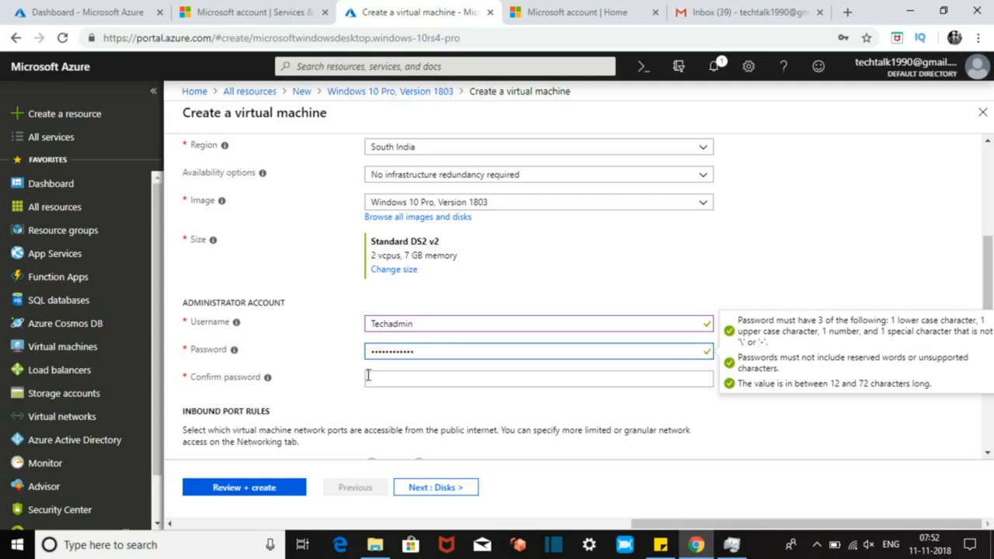
click(376, 377)
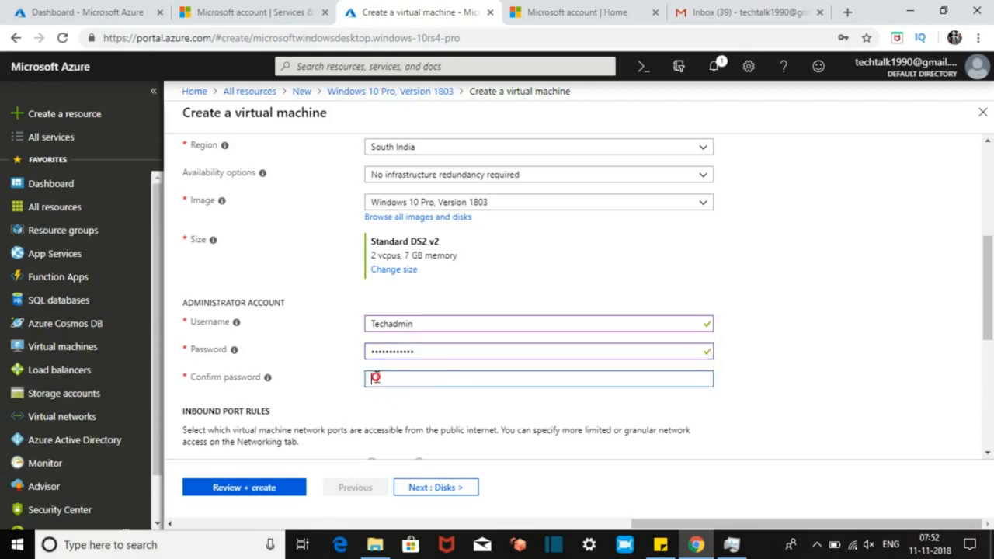
text(•••••••••••••)
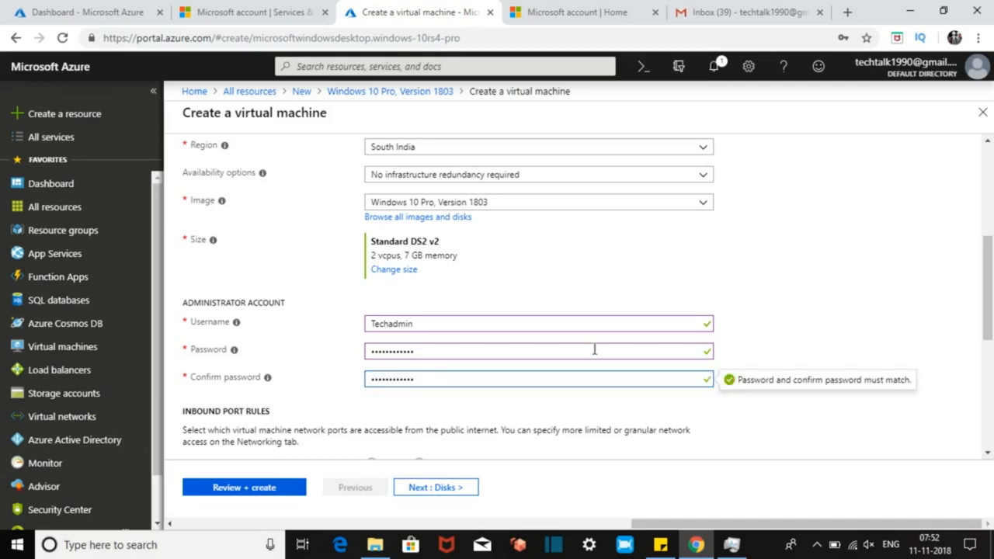
Step: Review the rest of the Basics form and advance to the Disks step
drag(991, 313, 991, 375)
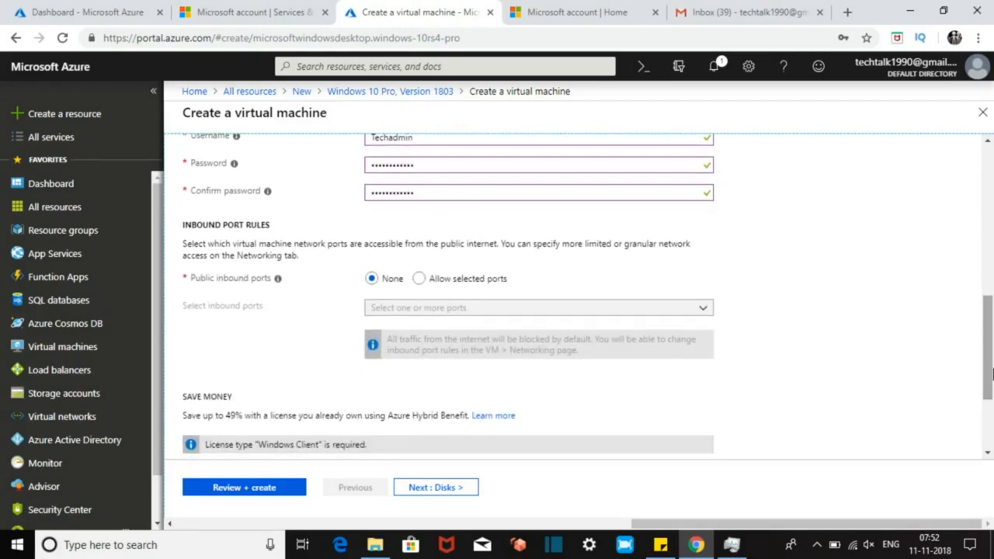
drag(992, 368, 992, 426)
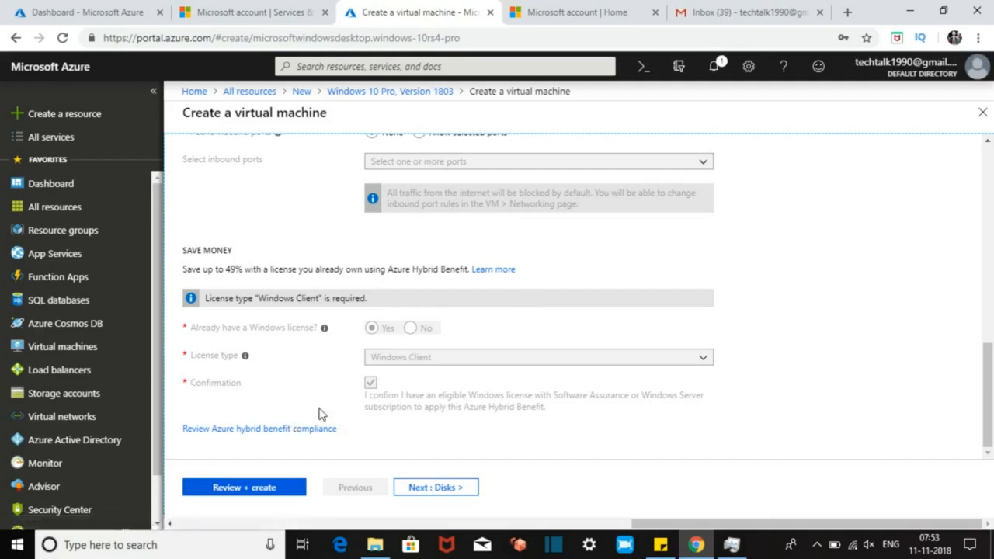
scroll(984, 359, up, 1)
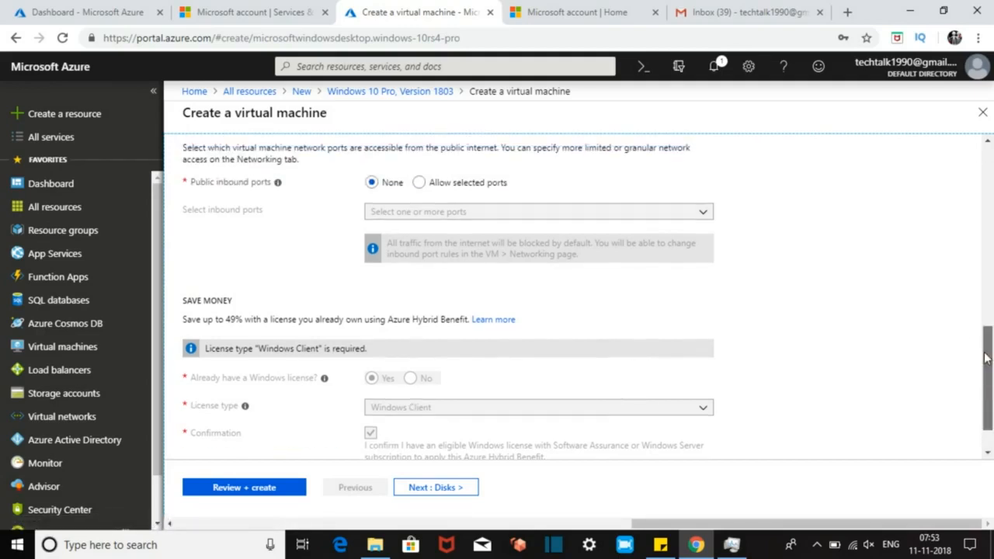
scroll(985, 359, down, 1)
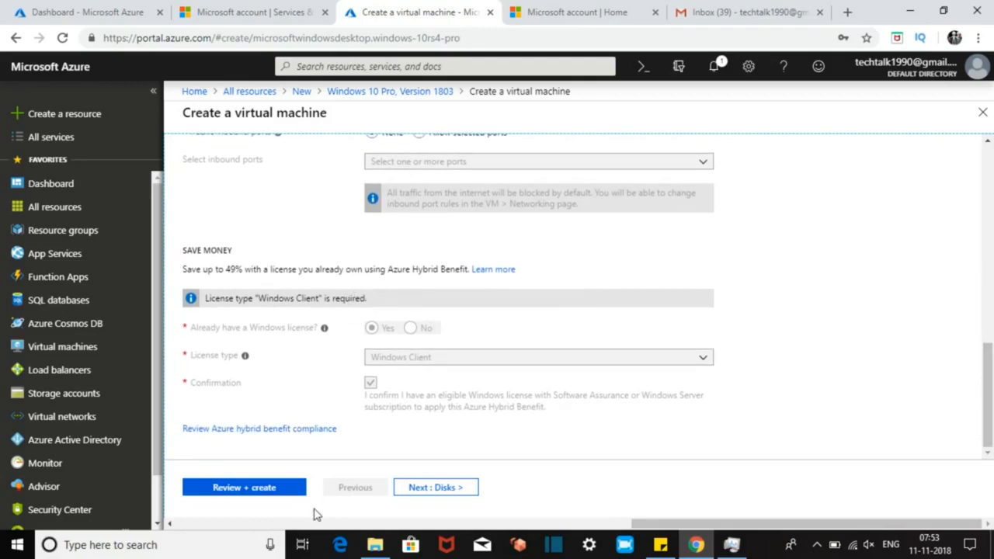
click(466, 492)
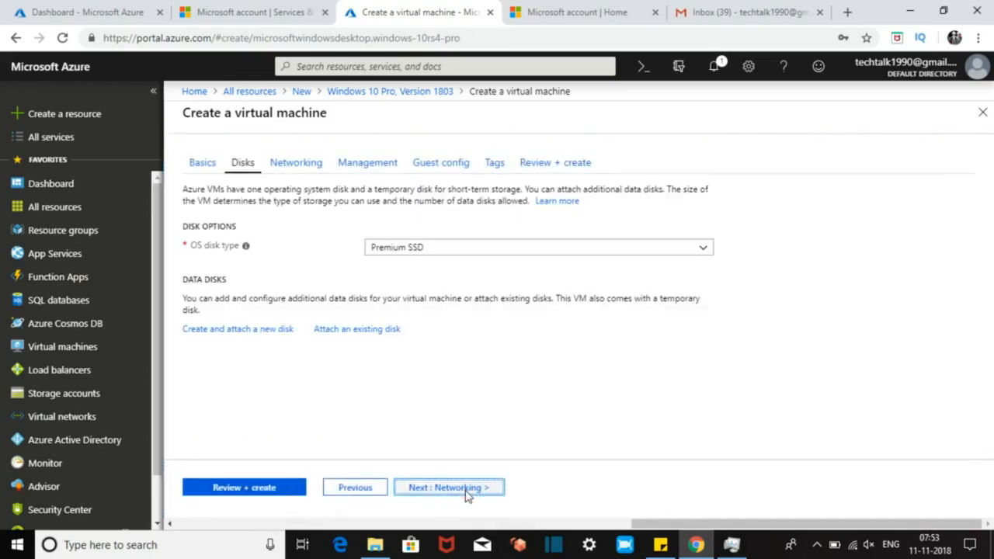
Step: Set the OS disk type to Standard HDD
click(497, 250)
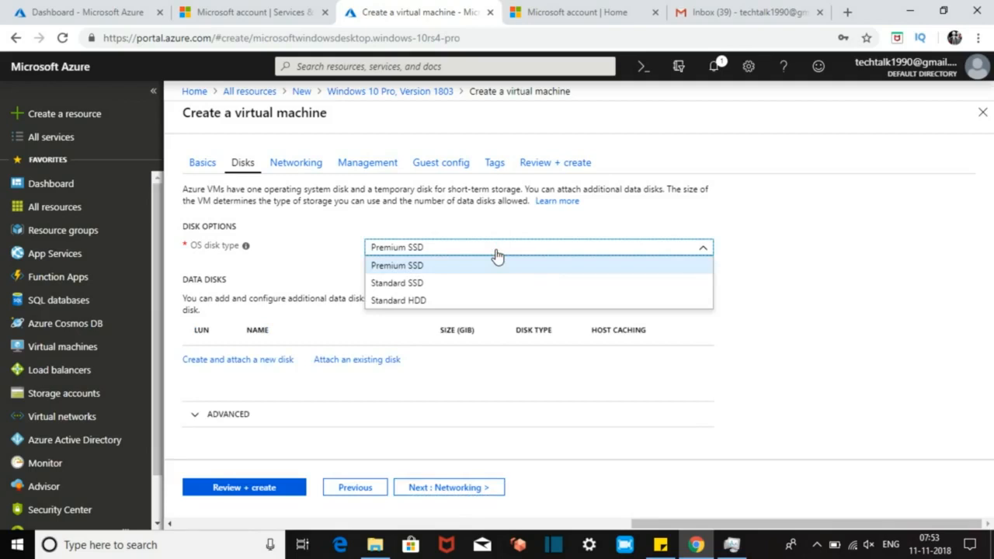
click(418, 300)
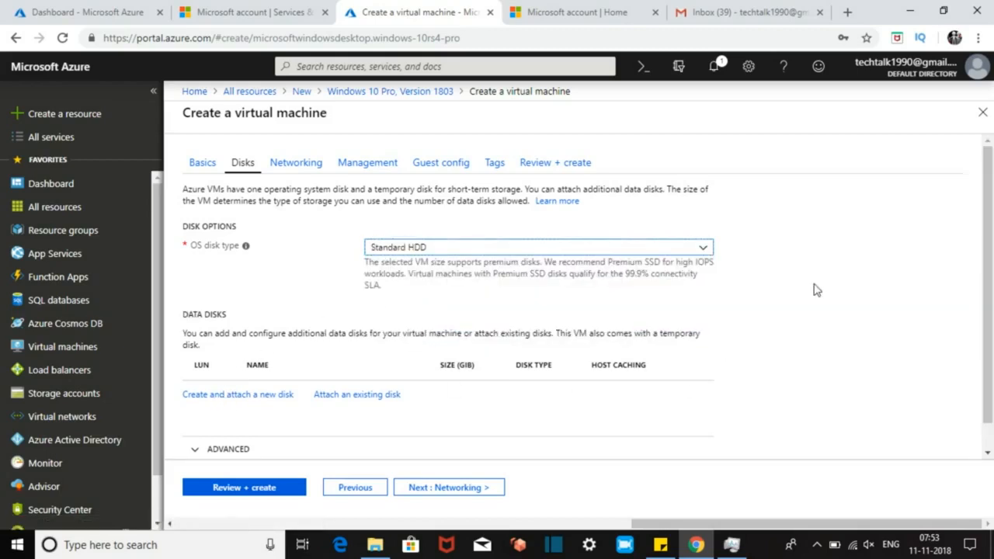
drag(991, 225, 991, 250)
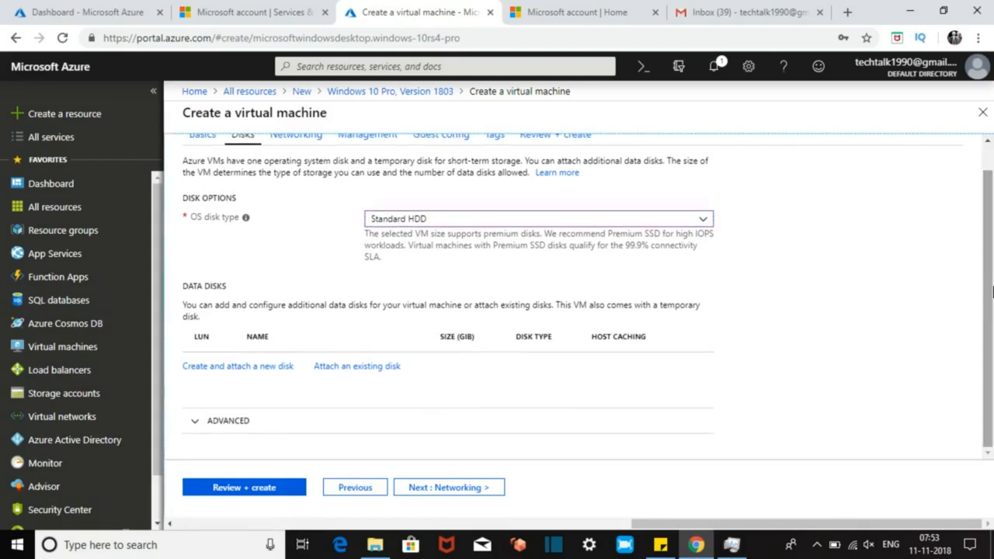
Step: Accept the default networking with WIND-CLIENT-vnet and WINDOWS-10-ip, then proceed to Management
click(472, 491)
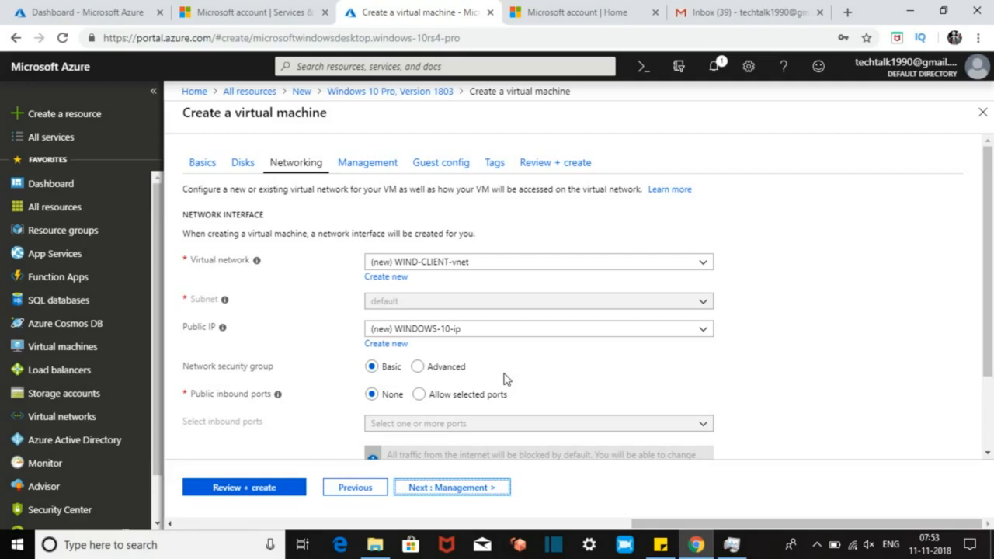
drag(989, 289, 986, 375)
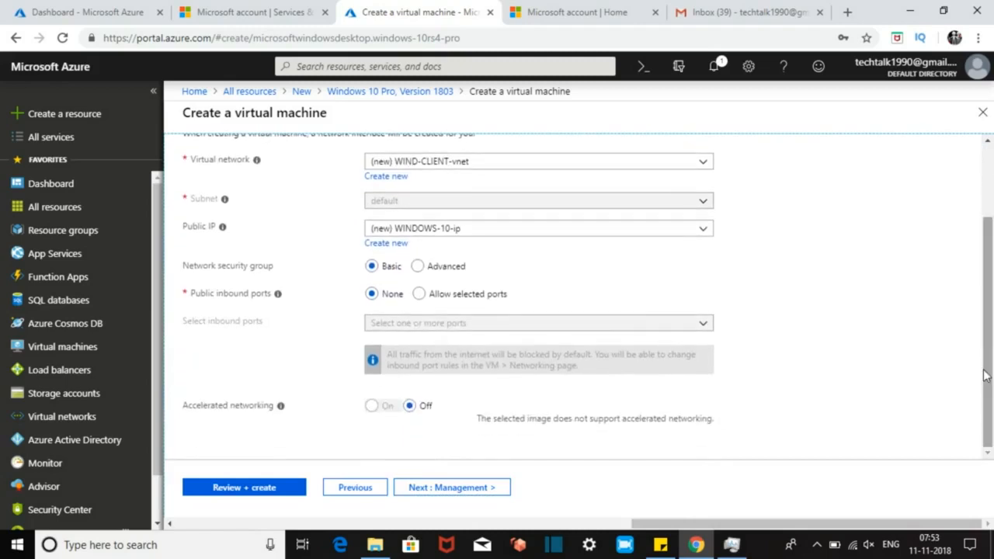
click(455, 488)
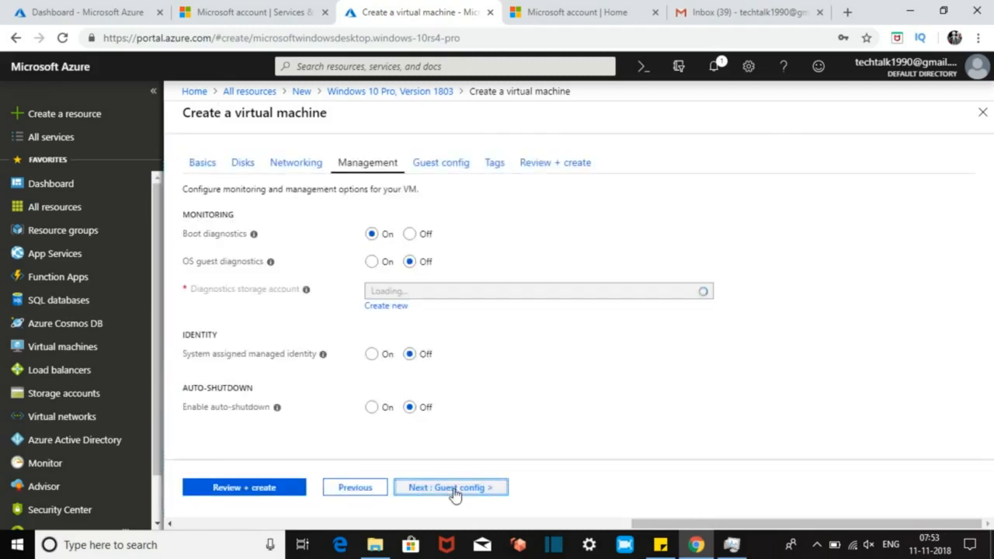
Step: Enable diagnostics with new storage account 1990, review monitoring settings, and proceed to Guest config
click(379, 261)
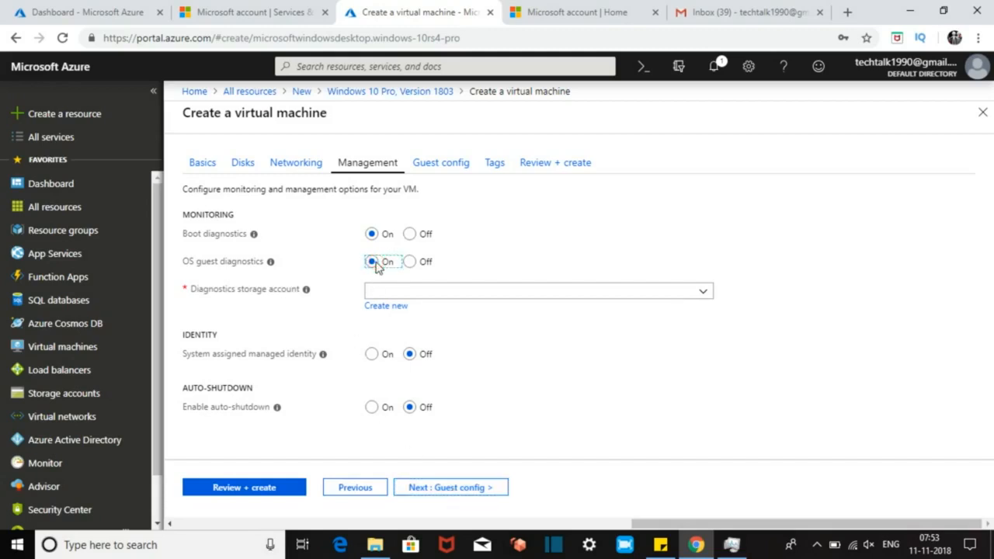
click(383, 291)
click(386, 295)
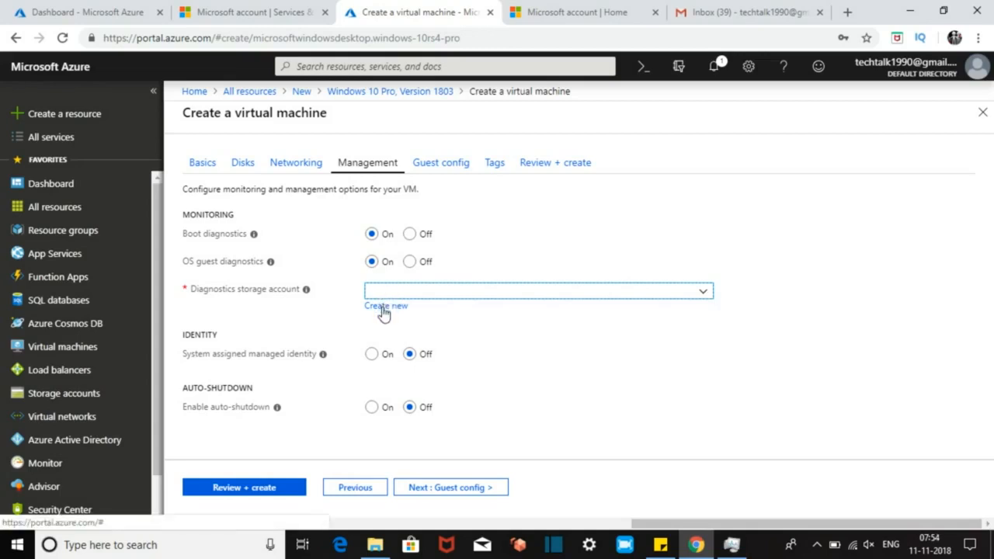
click(383, 310)
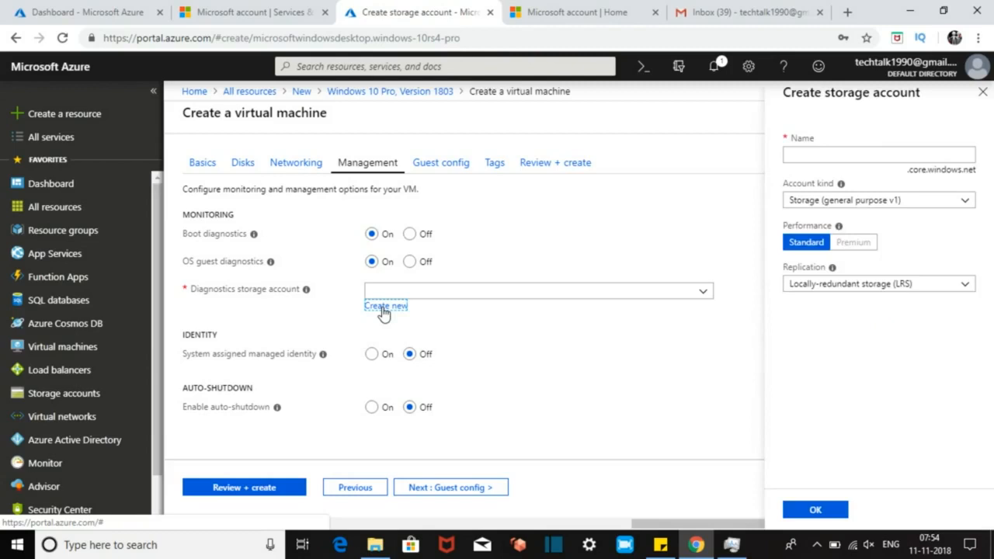
text(1990)
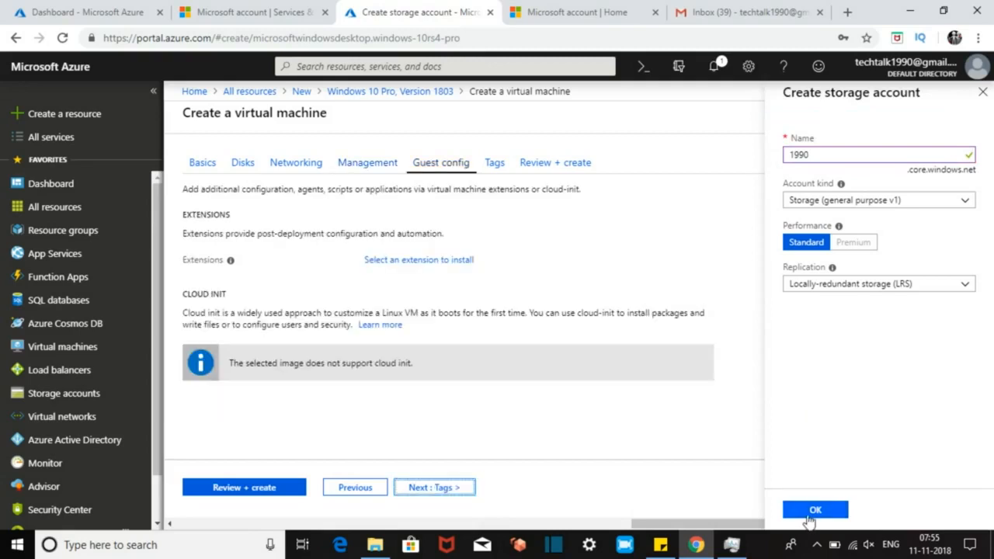
click(811, 512)
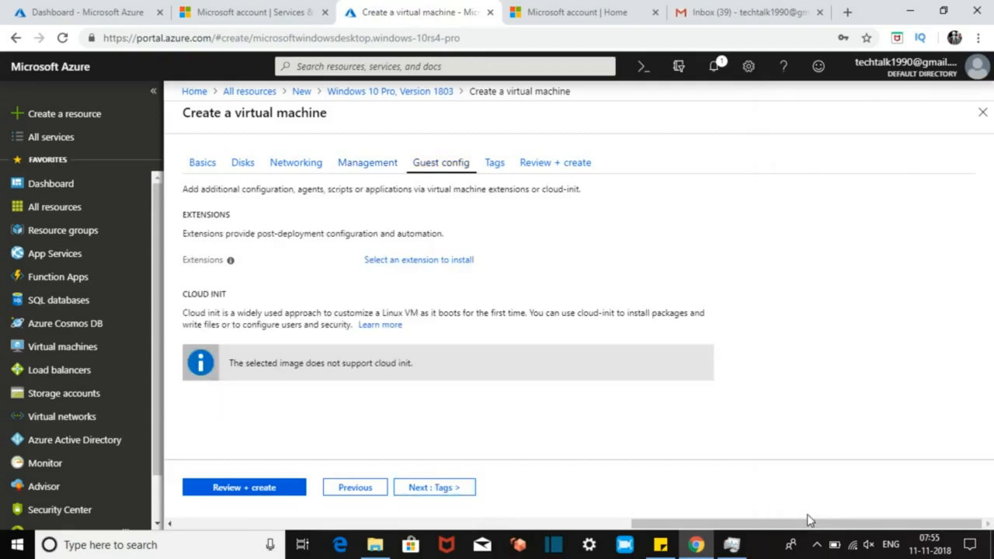
click(375, 168)
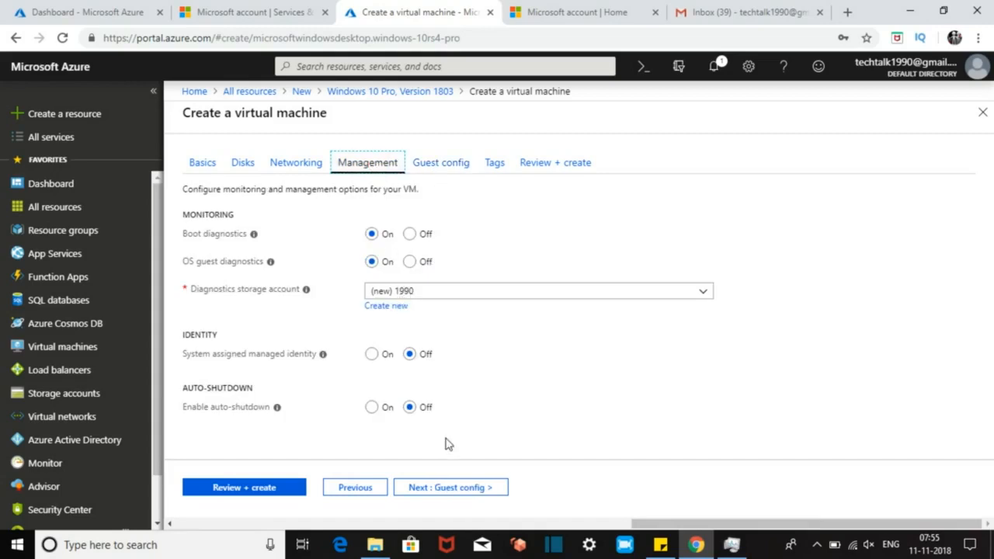
click(464, 491)
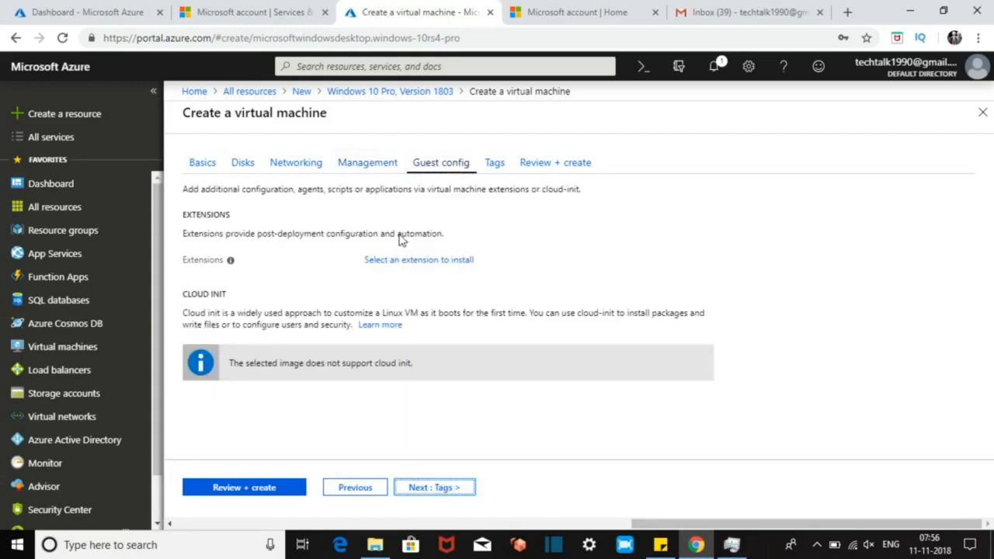
Step: Skip tags, save the credentials in Chrome, pass validation and create the VM
click(437, 490)
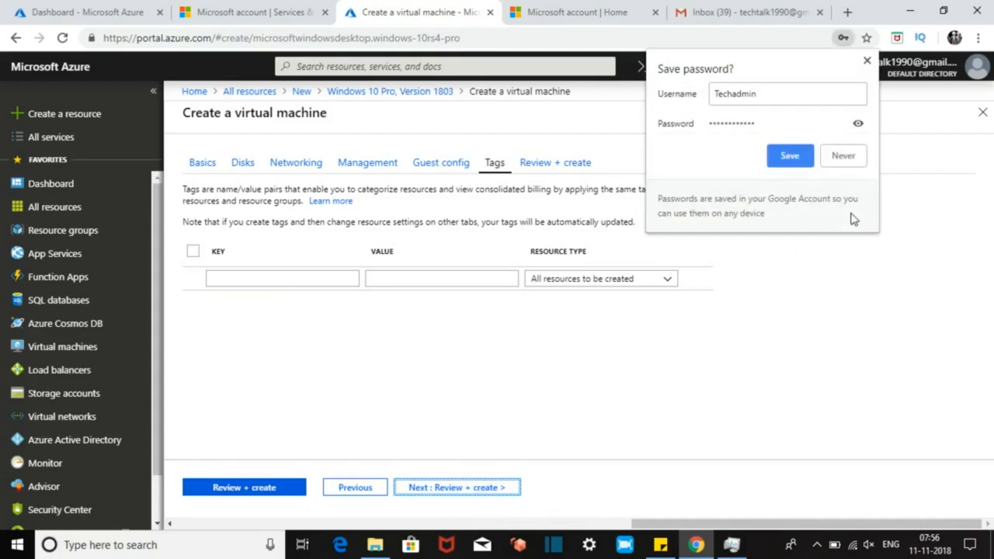
click(790, 156)
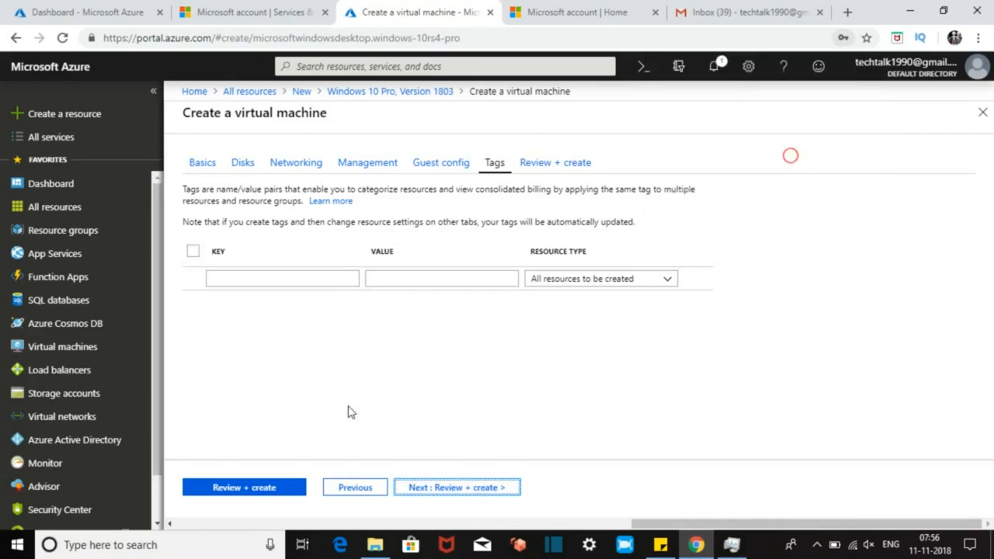
click(451, 490)
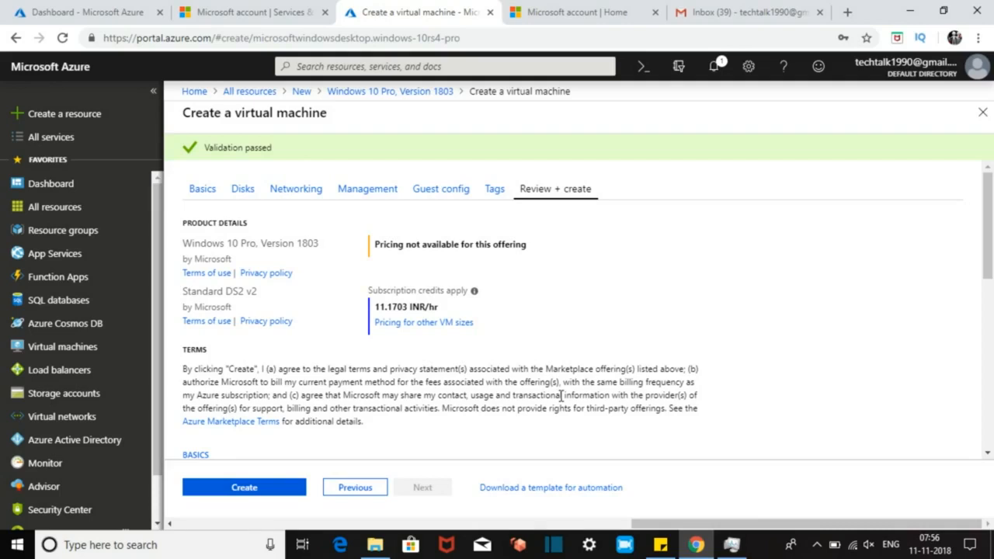
drag(987, 239, 992, 487)
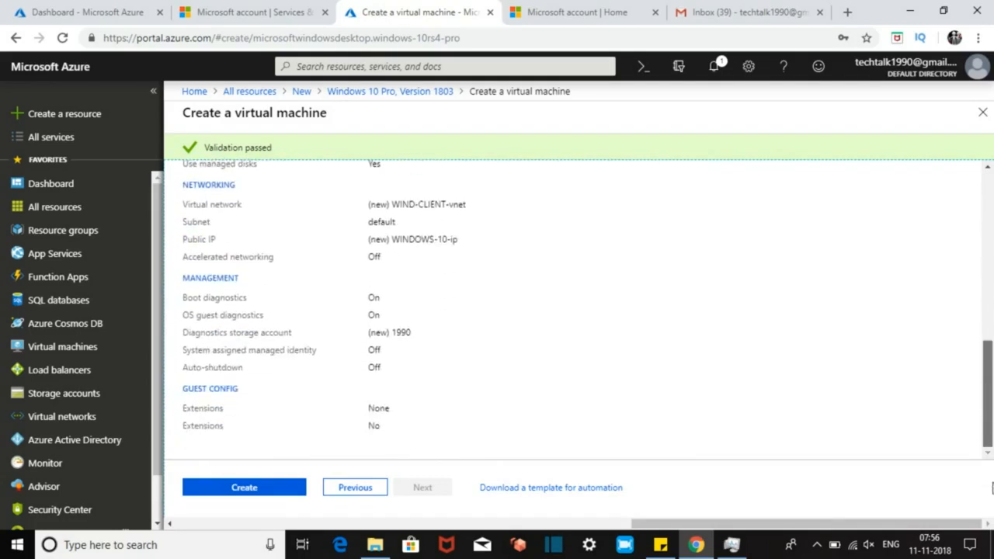
click(293, 487)
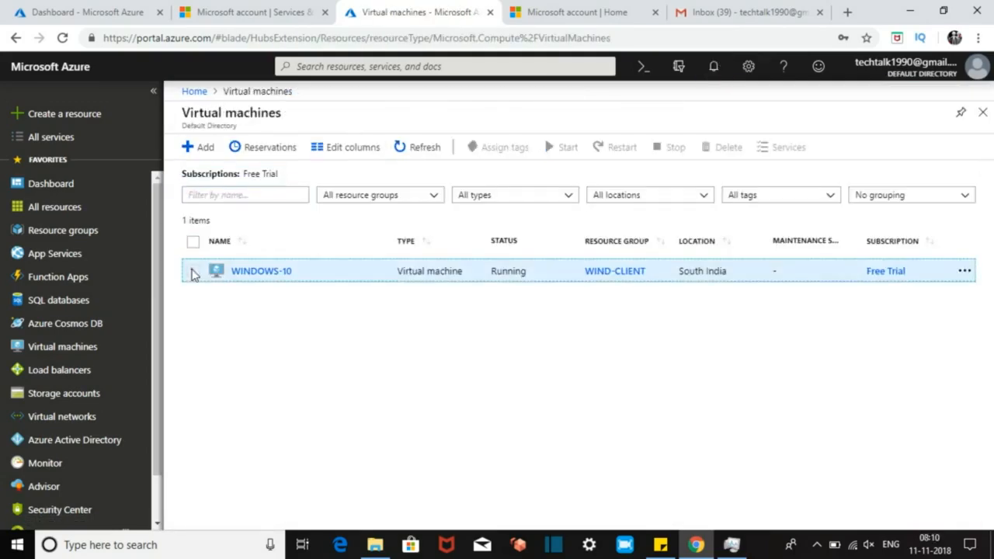
Step: Select WINDOWS-10 in the Virtual machines list and choose Connect from its context menu
click(193, 272)
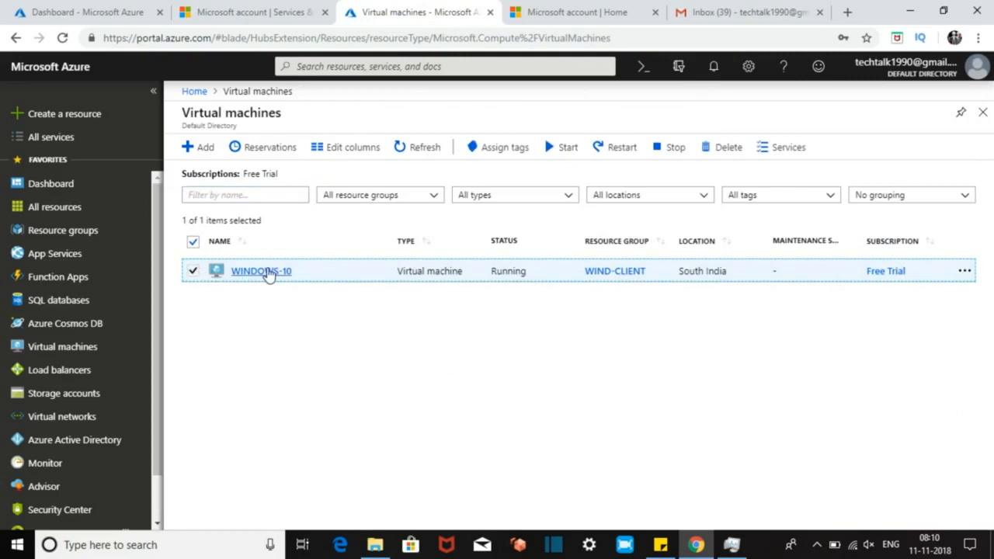
right_click(266, 276)
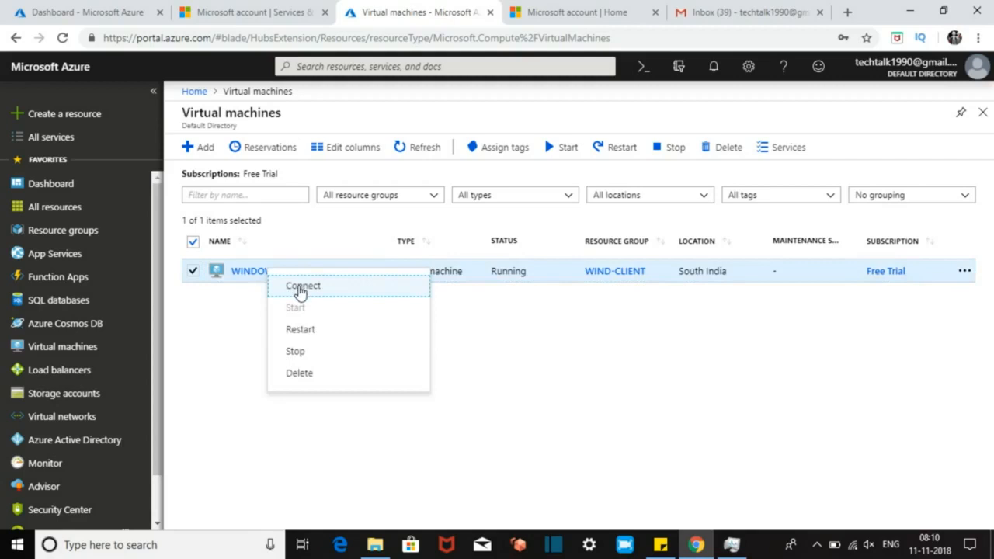
click(301, 288)
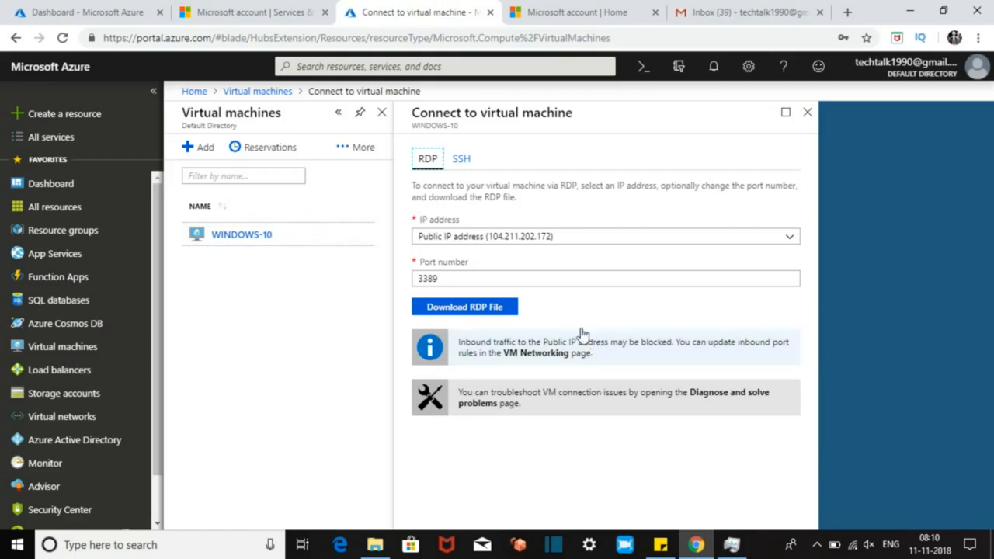
Step: Download the WINDOWS-10 RDP file, launch it, then cancel the stalled connection
click(460, 308)
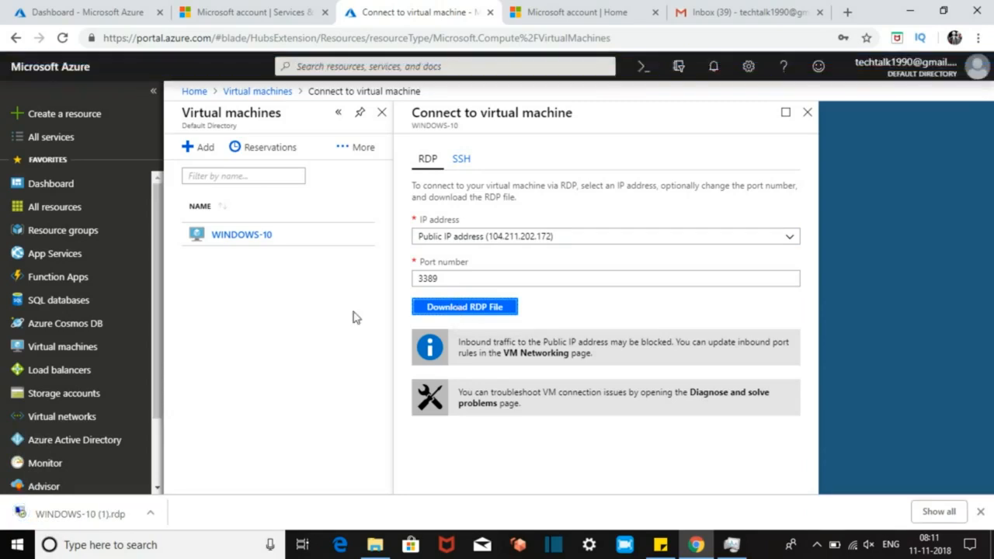
click(78, 514)
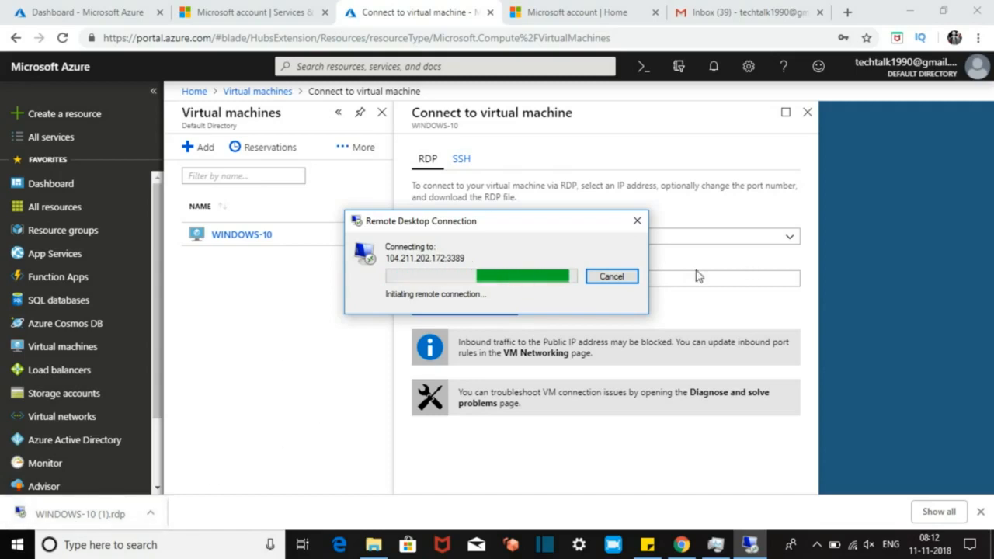
click(612, 277)
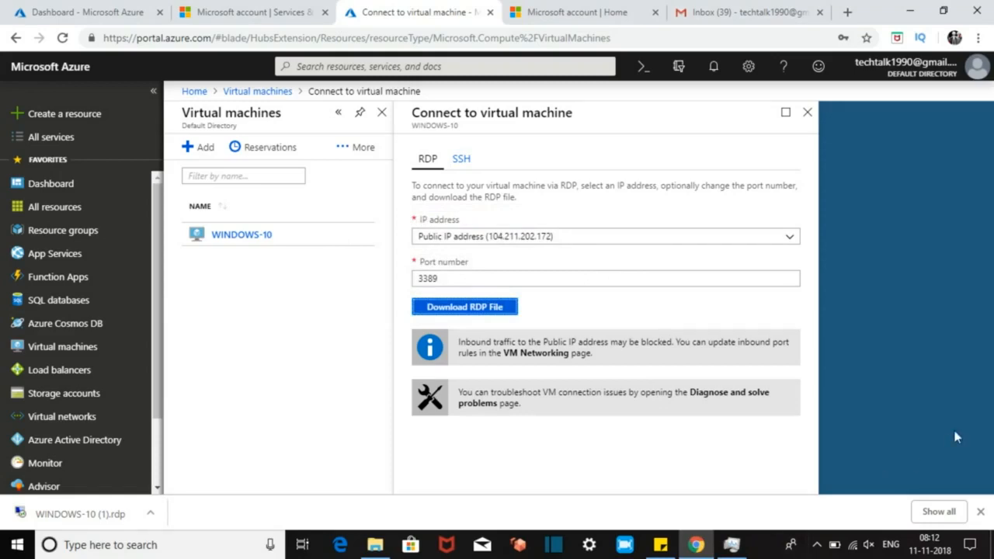
Step: From a cmd window, ping the VM's public IP 104.211.202.172
key(super+r)
text(cmd)
key(Return)
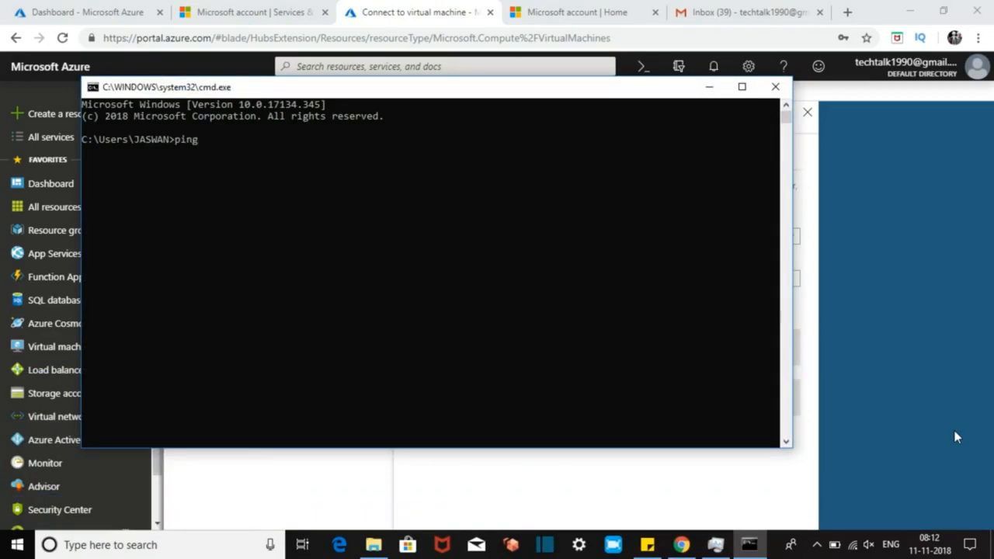
drag(561, 90, 880, 324)
text(ping 104.211)
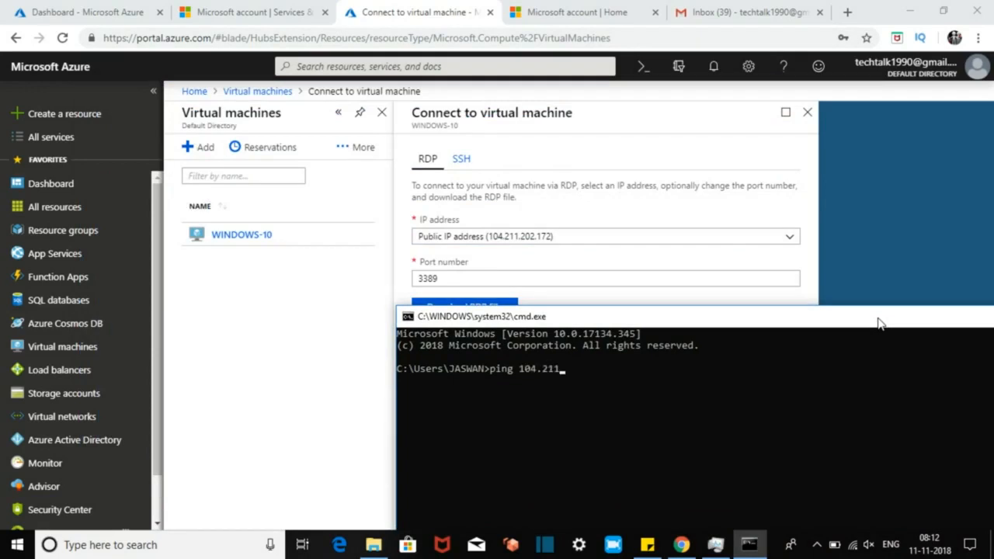
text(.202.172)
key(Return)
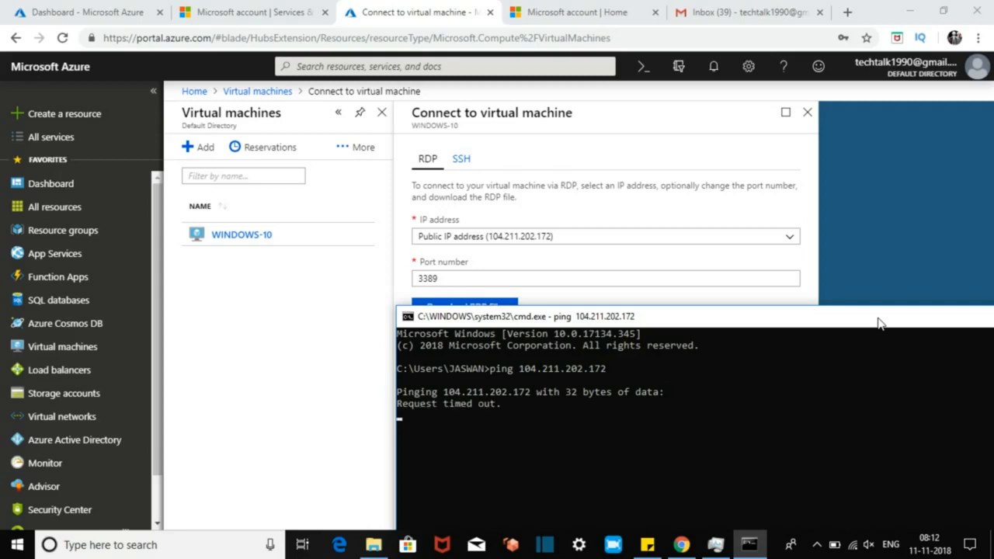
Step: Switch the Connect pane to private IP 10.0.0.4, ping it, then minimize Command Prompt
click(322, 400)
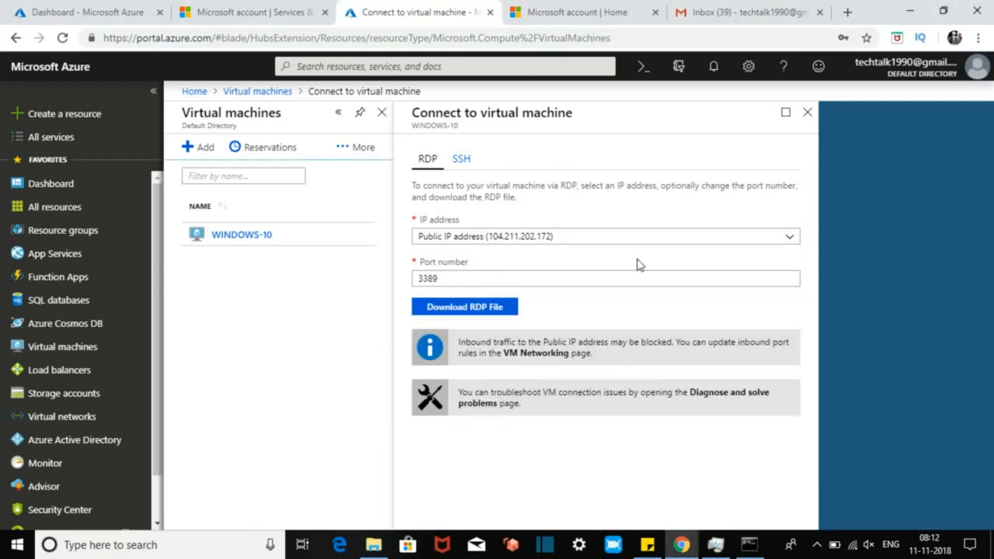
click(738, 243)
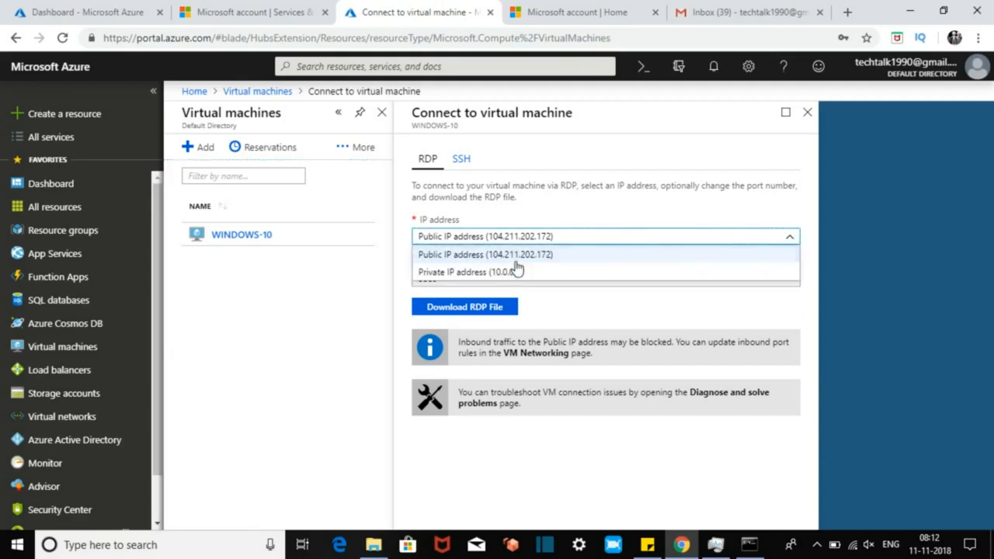
click(512, 271)
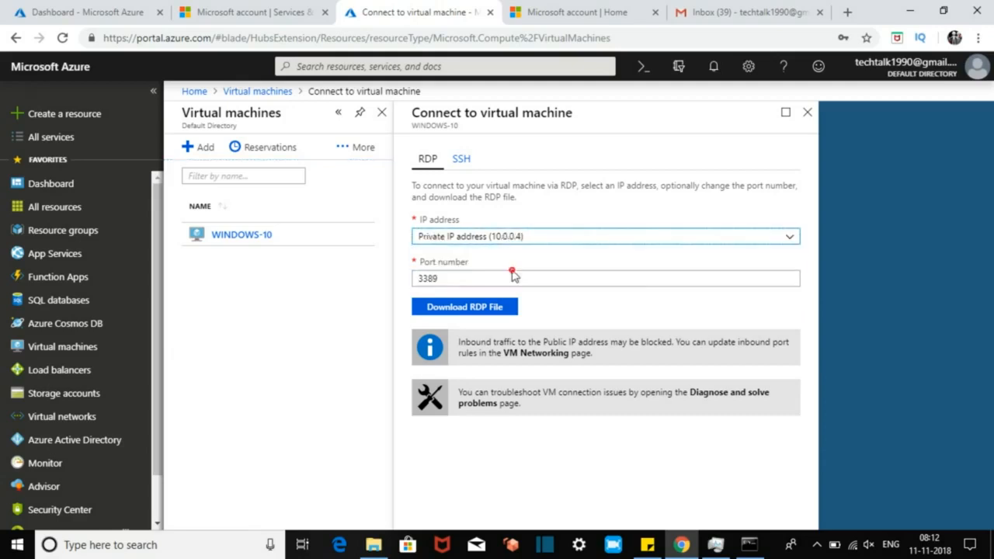
click(750, 549)
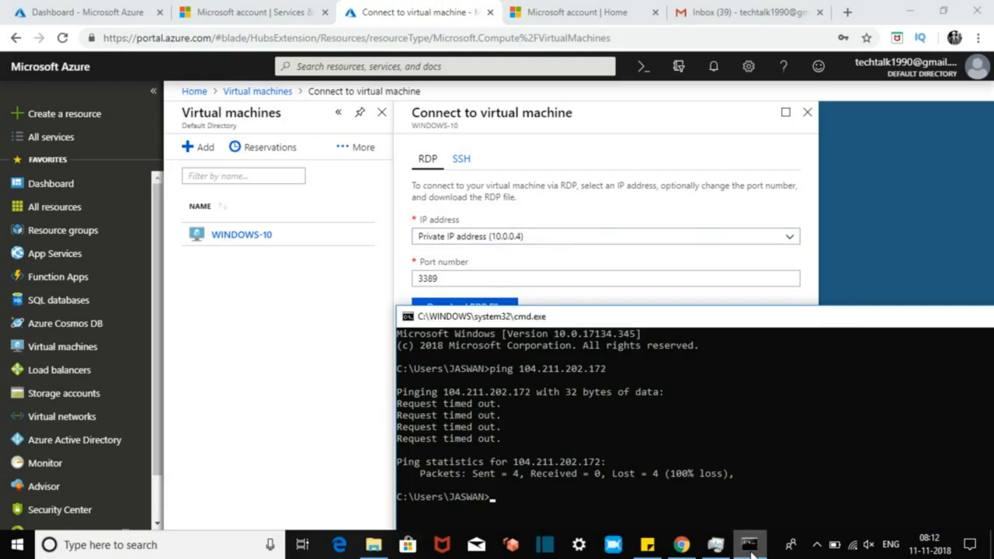
key(Return)
text(ping 10.)
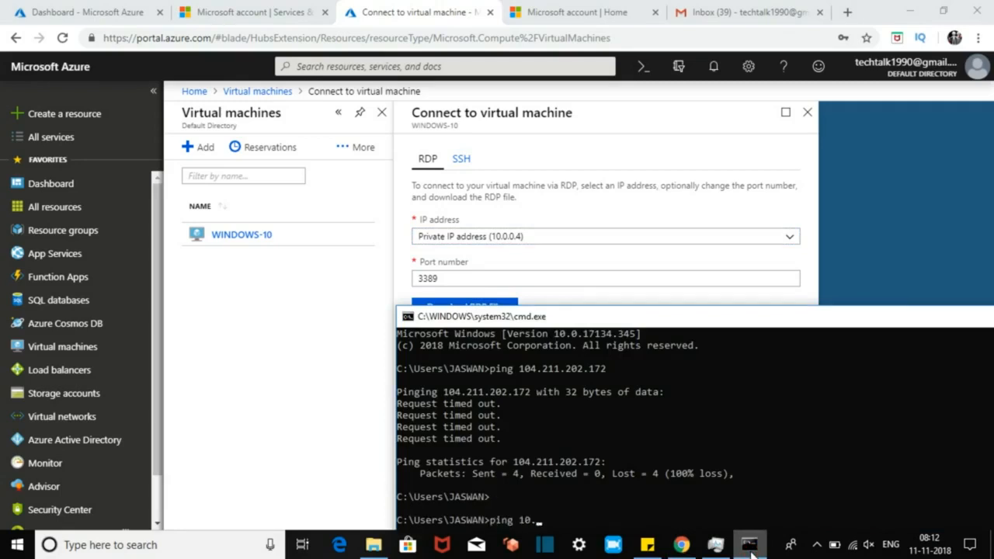
text(0.0.4)
key(Return)
drag(715, 317, 664, 230)
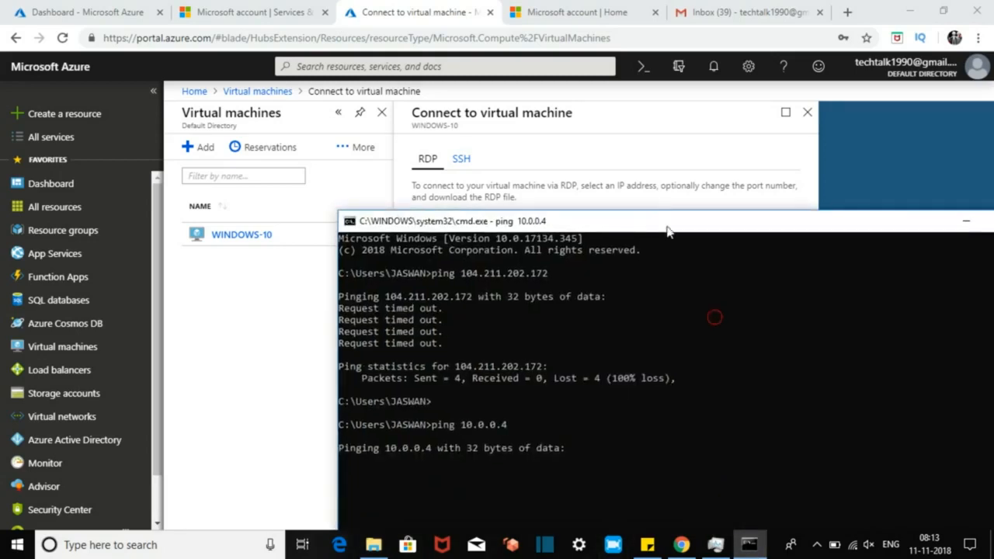
click(976, 225)
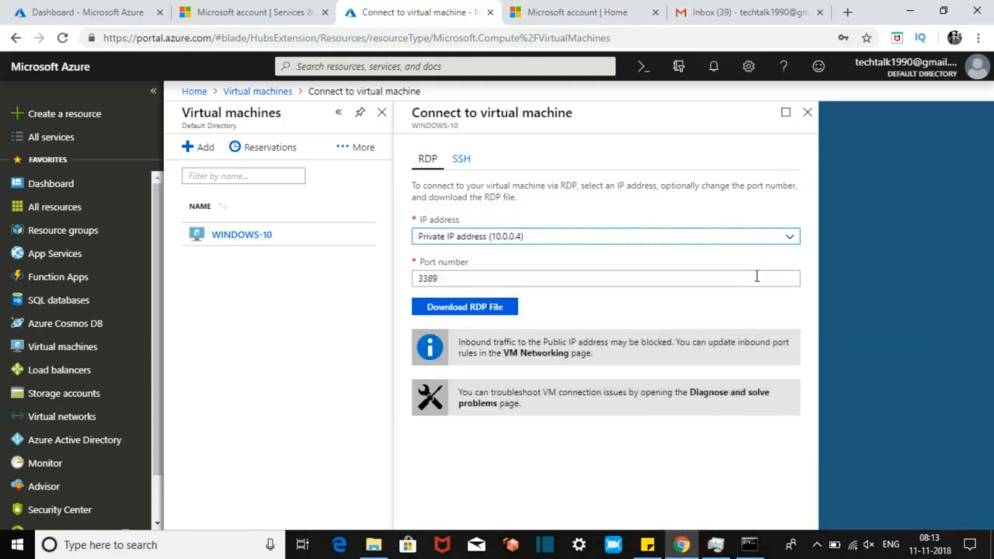
Step: In WINDOWS-10 Networking, add inbound rule Port_3389 for destination port 3389, replacing the 8080 defaults
click(807, 113)
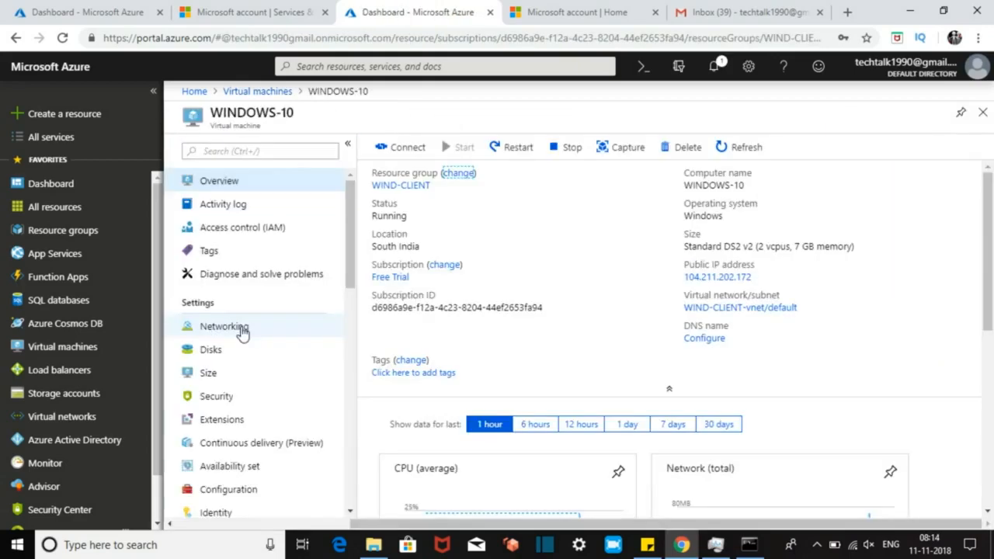
click(242, 332)
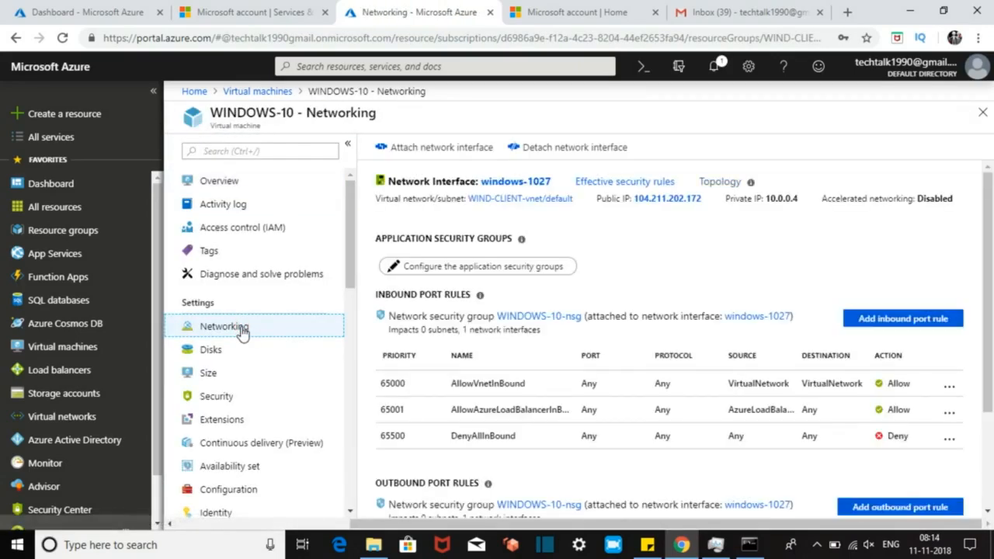
click(880, 319)
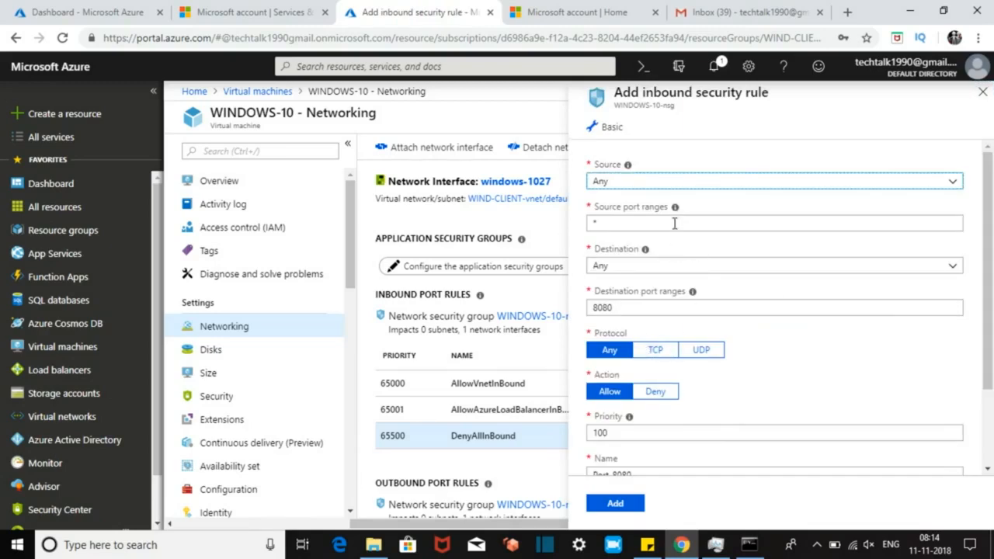
click(624, 307)
key(BackSpace)
key(BackSpace)
key(BackSpace)
key(BackSpace)
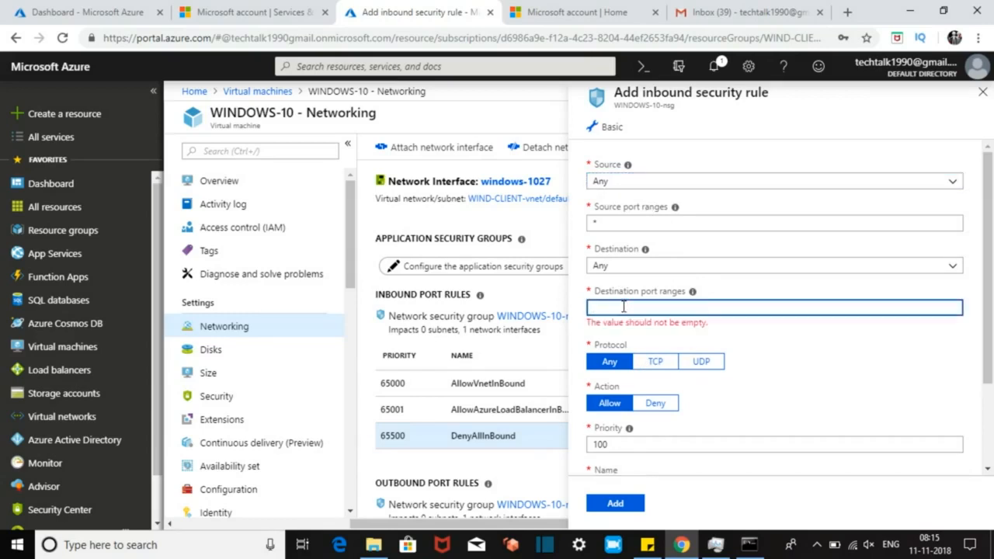
text(3389)
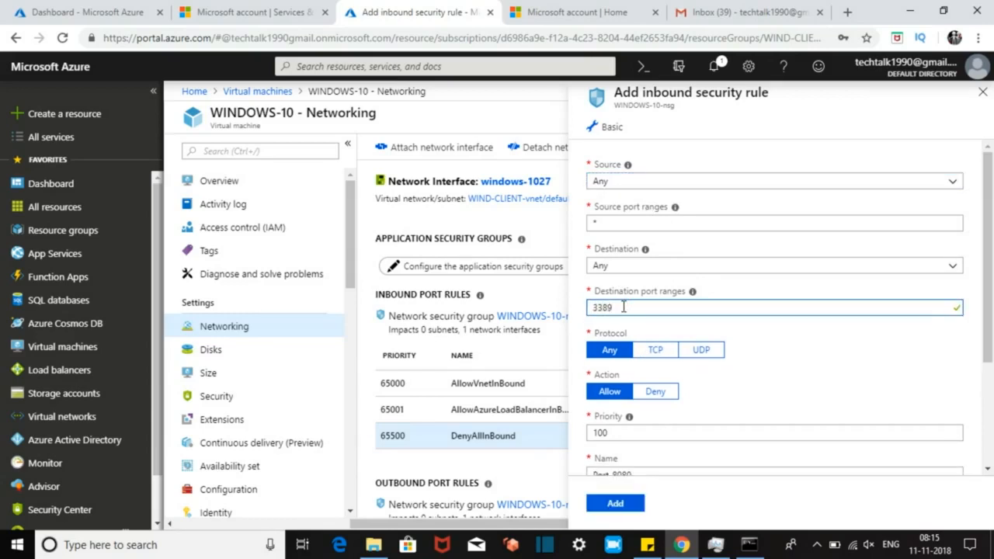
click(990, 414)
click(639, 320)
key(BackSpace)
key(BackSpace)
key(BackSpace)
text(3389)
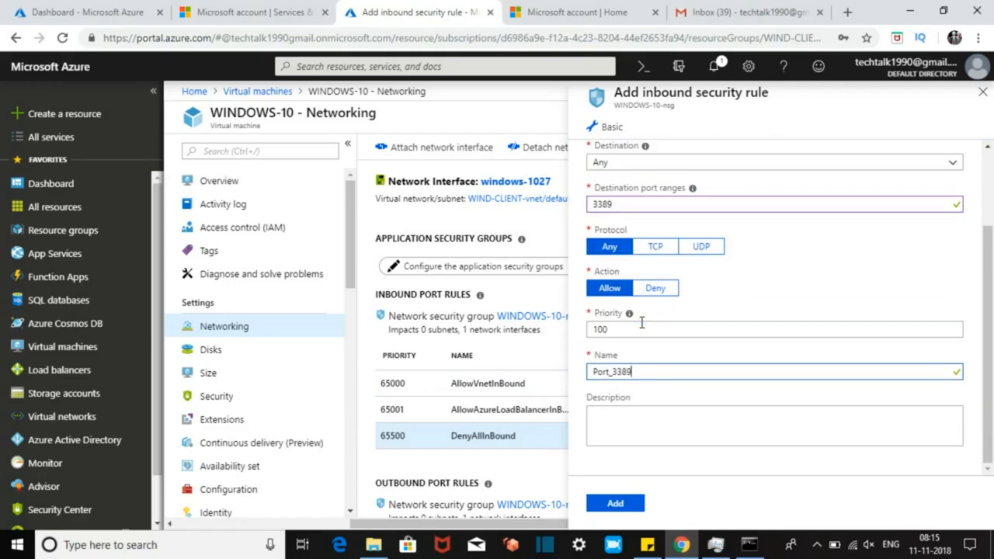
click(615, 505)
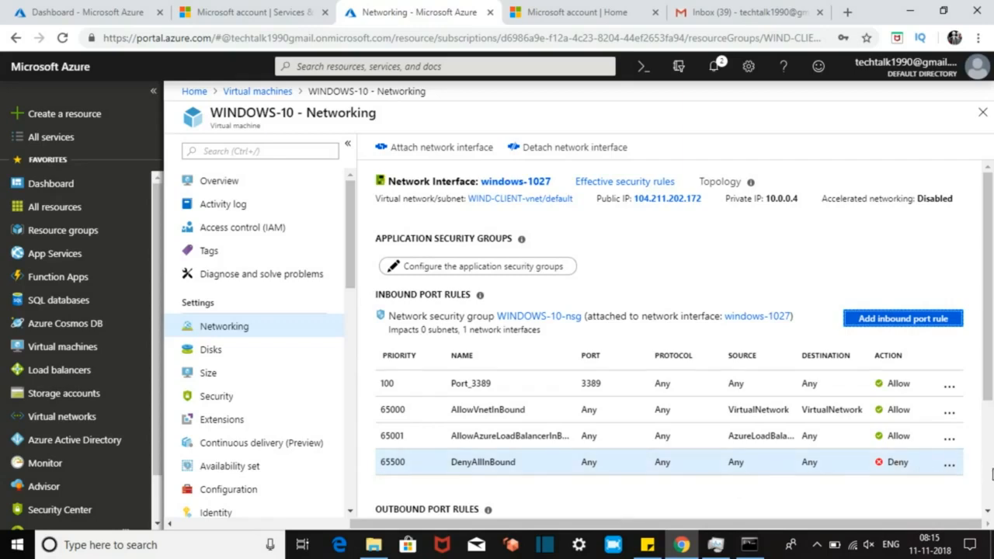
Step: Start a new outbound port rule with destination port range 3389
scroll(992, 474, down, 3)
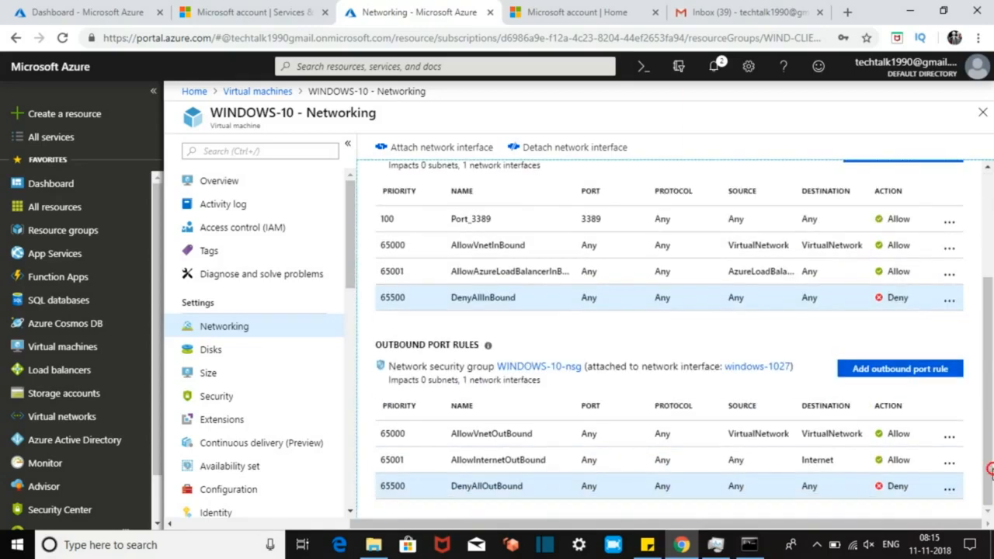
click(916, 376)
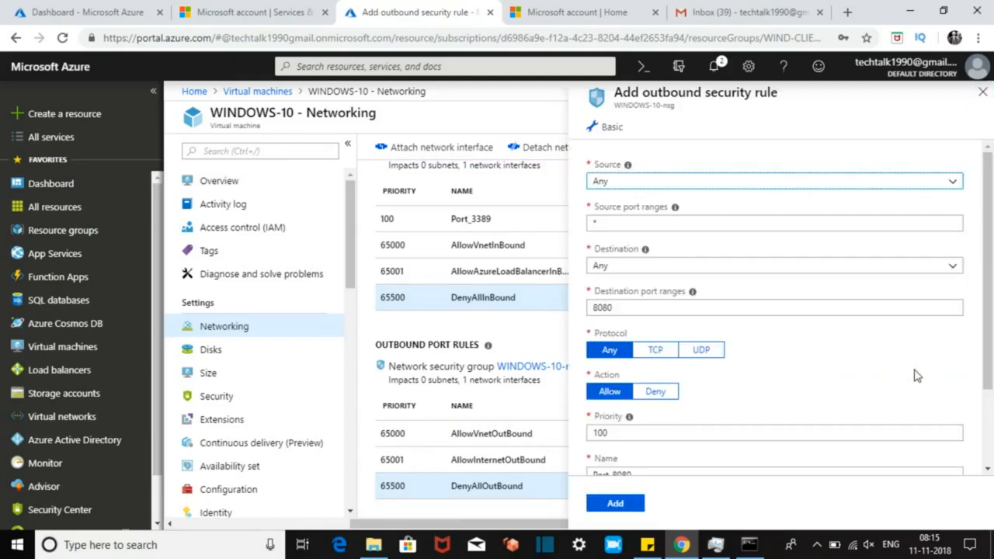
click(678, 308)
key(BackSpace)
key(BackSpace)
key(BackSpace)
key(BackSpace)
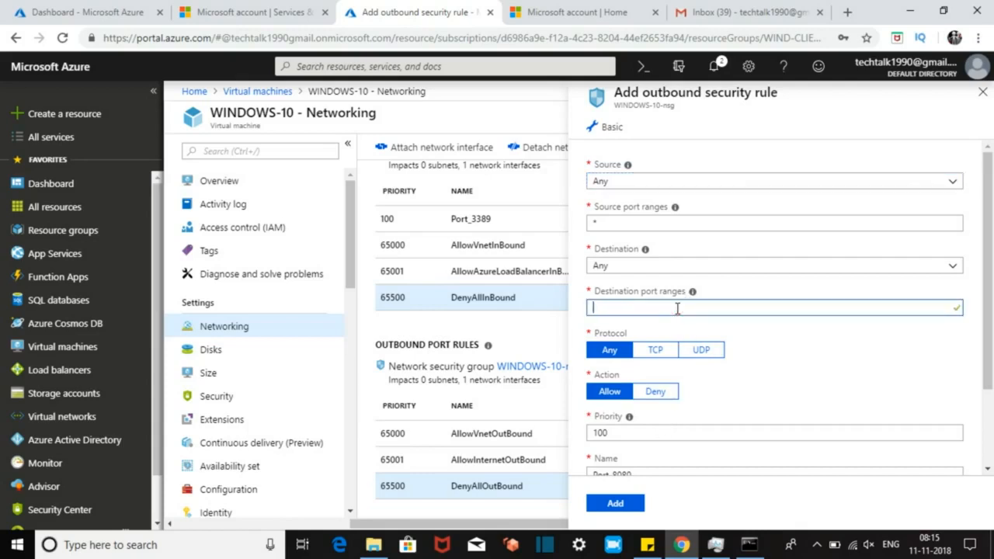
text(3389)
scroll(699, 358, down, 2)
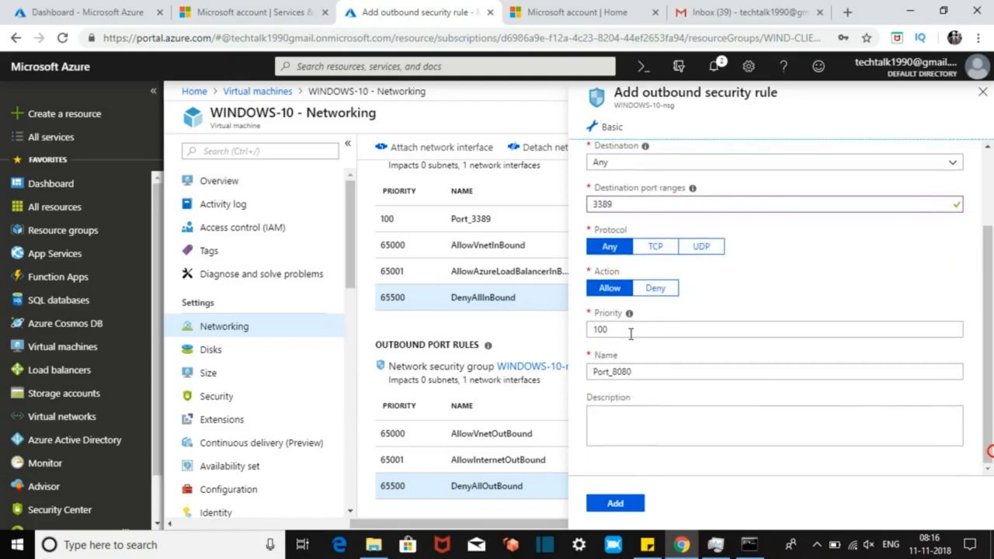
Step: Name the outbound rule Port_33891 and create it
click(647, 371)
key(BackSpace)
key(BackSpace)
key(BackSpace)
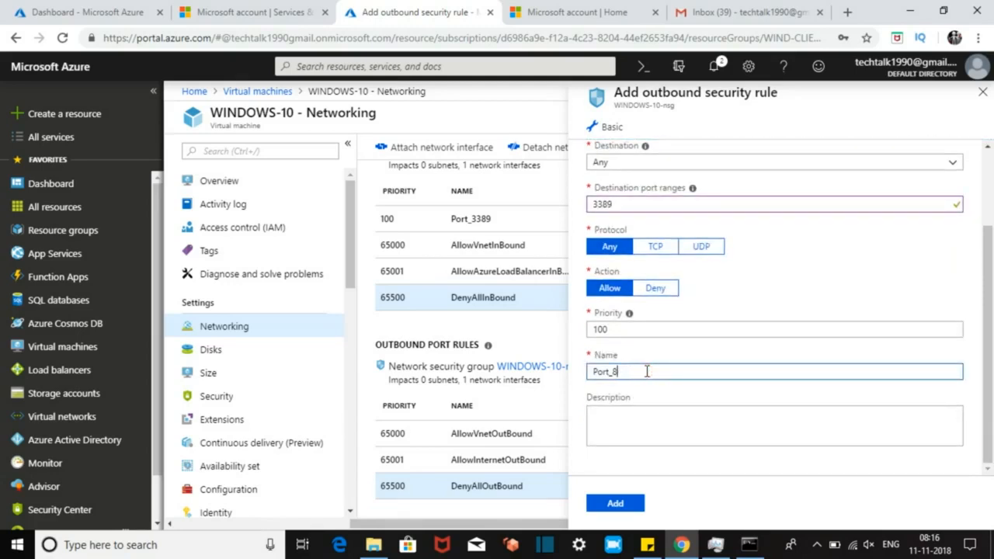
text(33891)
click(616, 504)
click(615, 504)
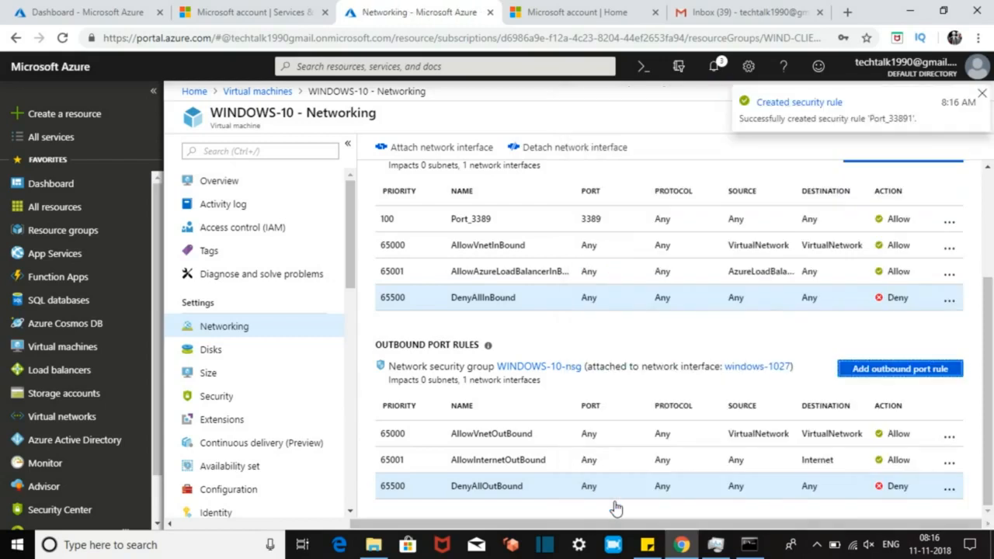
click(988, 168)
click(988, 169)
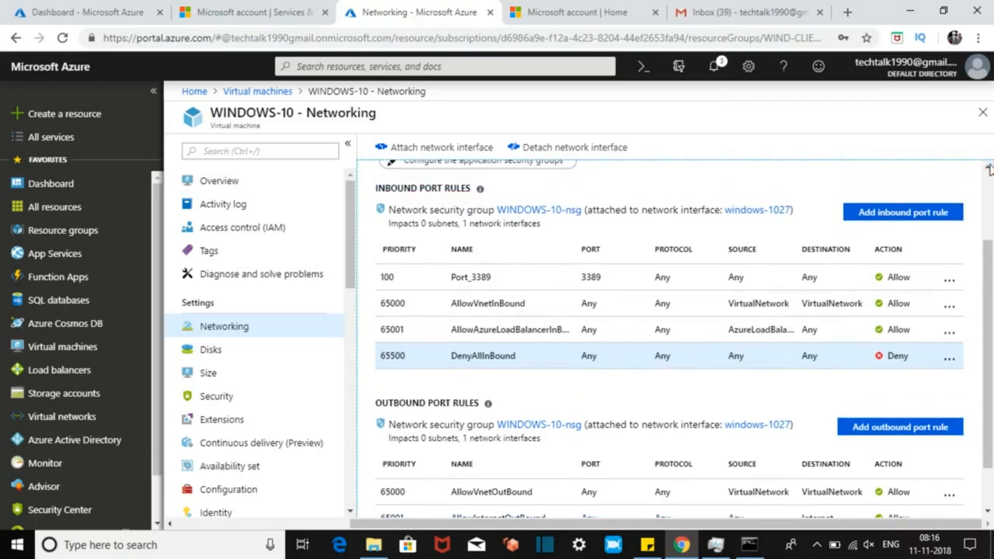
Step: Refresh the Networking page, then start Remote Desktop to 104.211.202.172 with the administrator user name and password
click(62, 38)
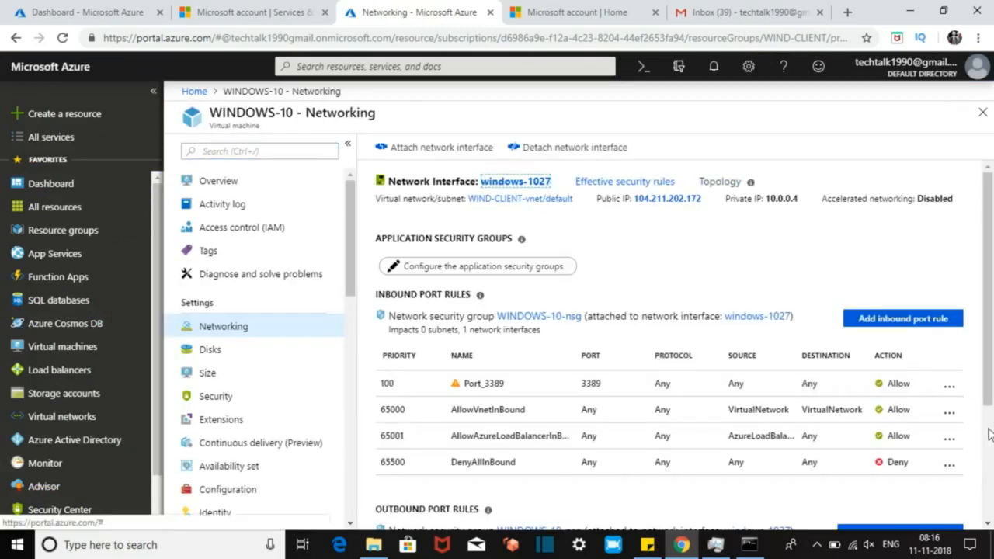
scroll(988, 426, down, 3)
key(super+r)
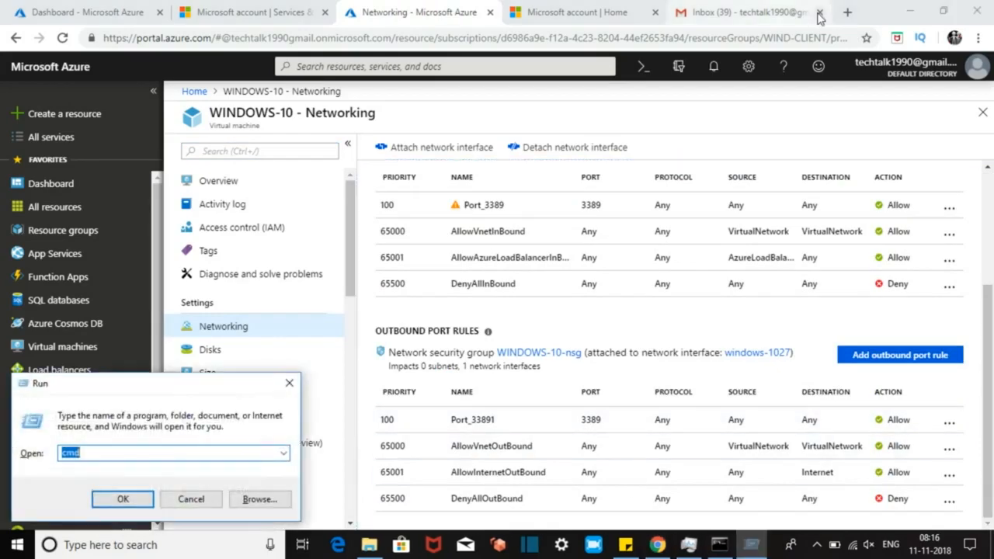
key(Down)
key(Down)
key(Down)
key(Down)
key(Up)
text(.\)
text(tech)
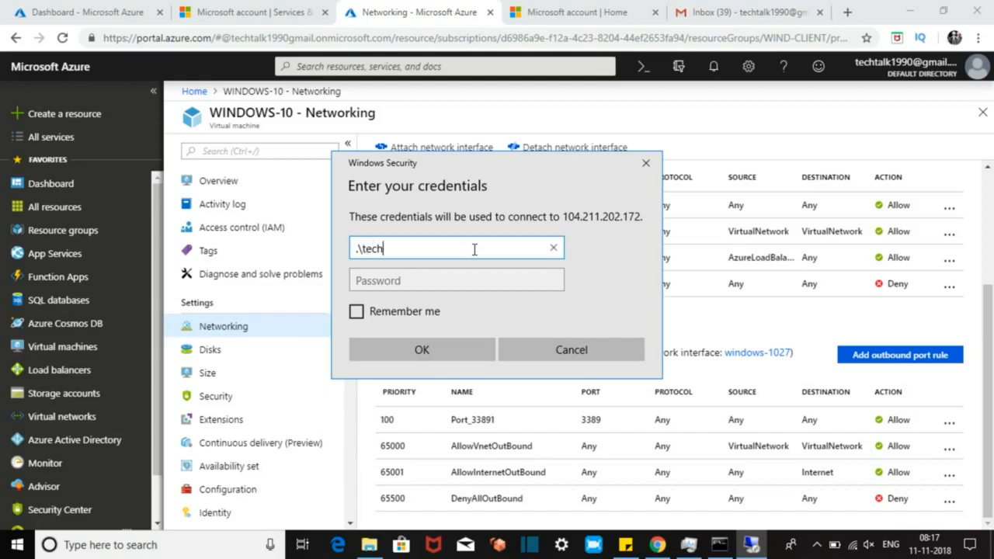
text(admin)
key(Tab)
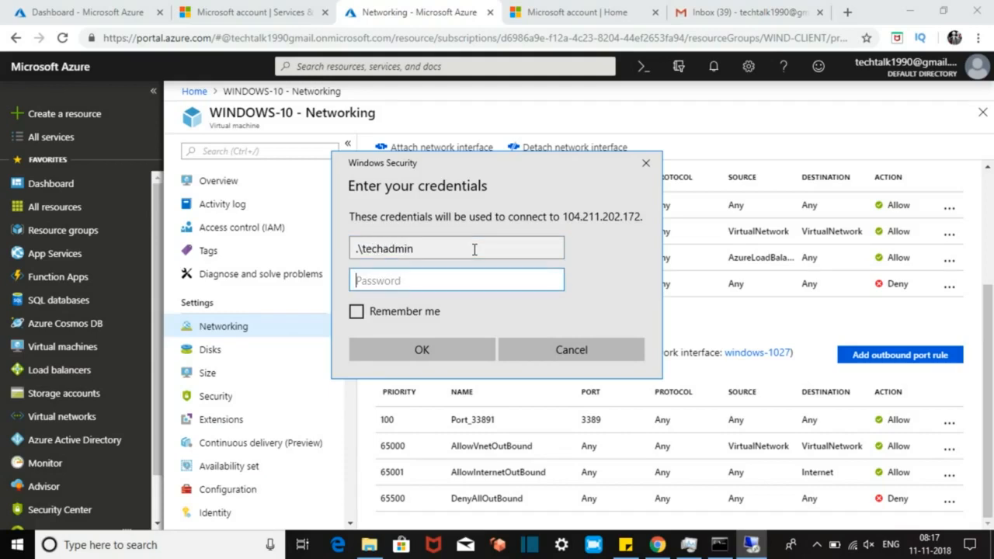
text(••••••••••••)
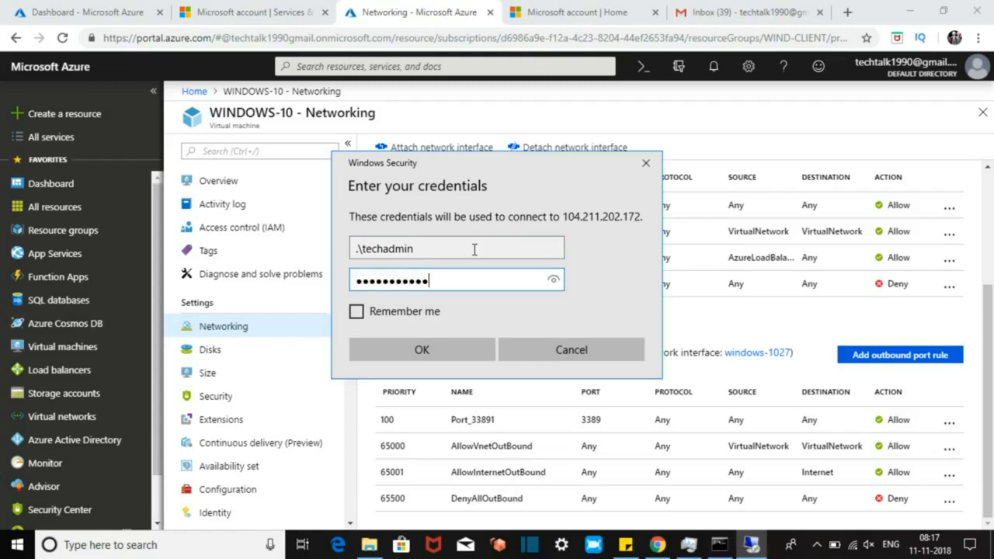
key(Return)
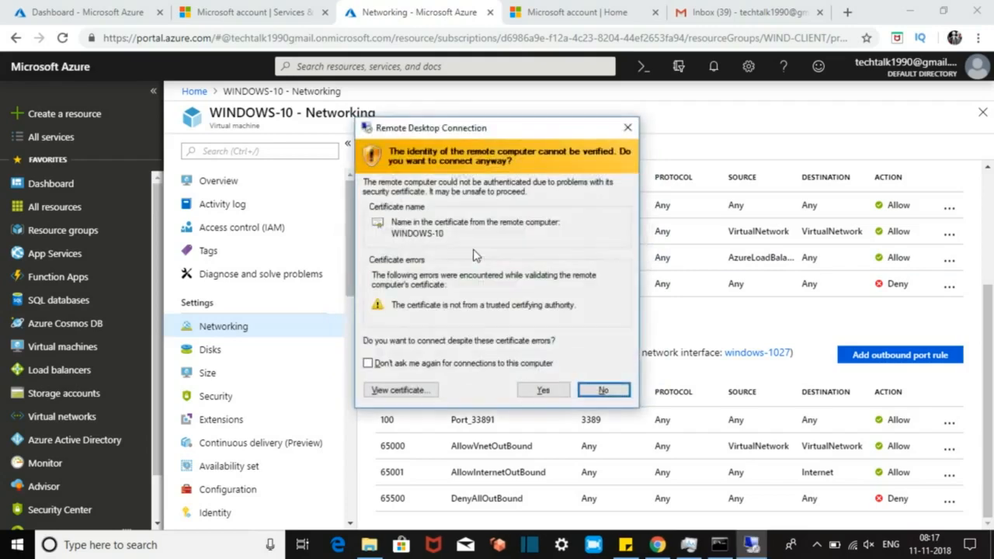
Step: Accept the certificate warning, allow network discovery, and close the Edge welcome window
click(543, 390)
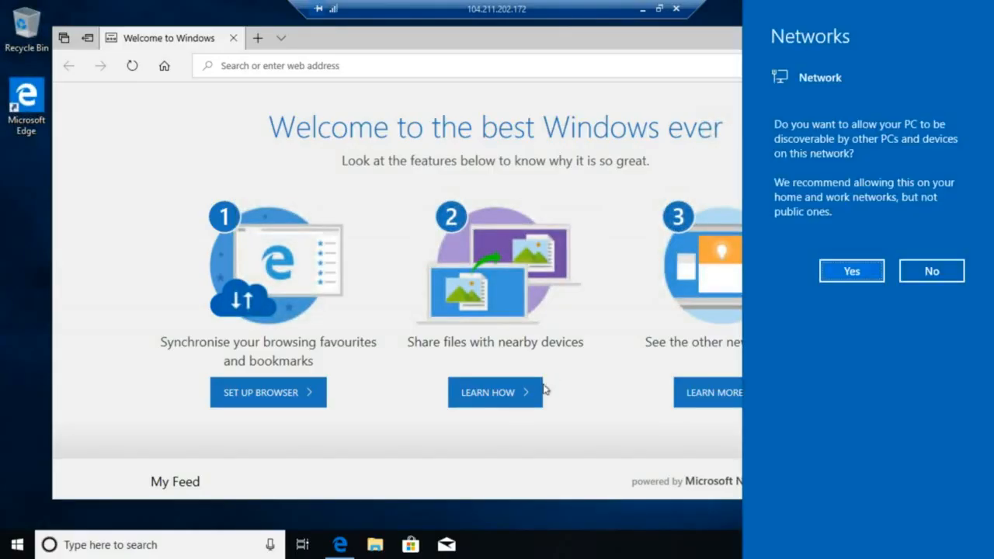
click(862, 273)
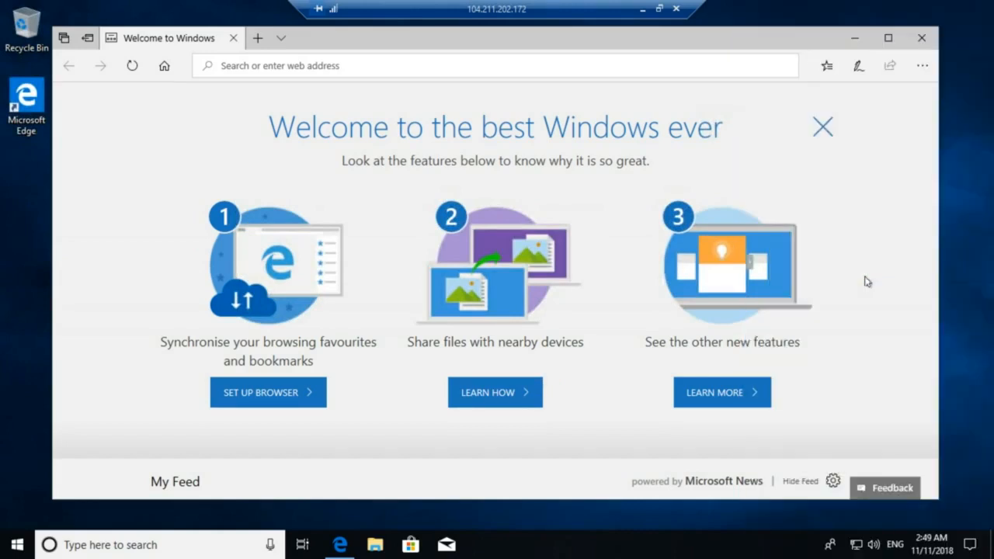
click(928, 40)
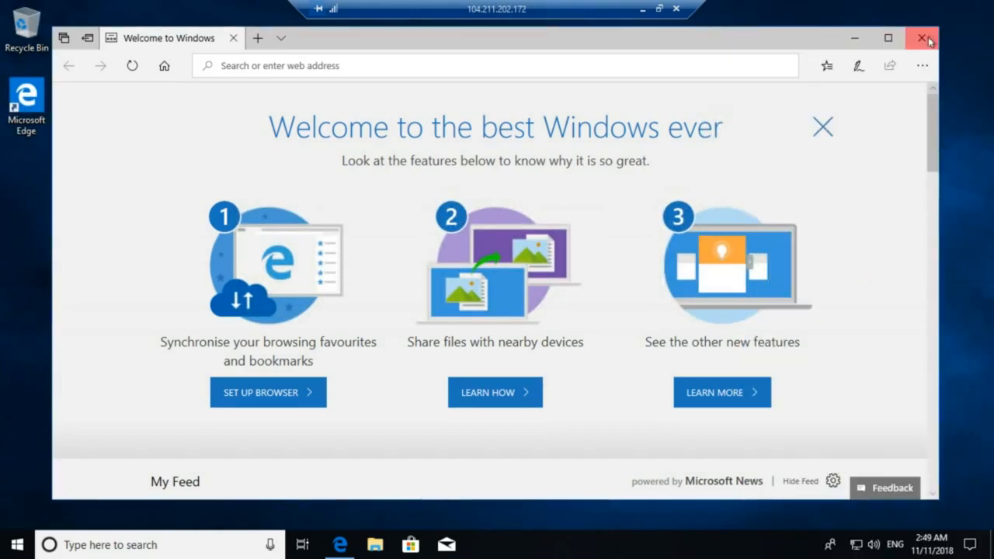